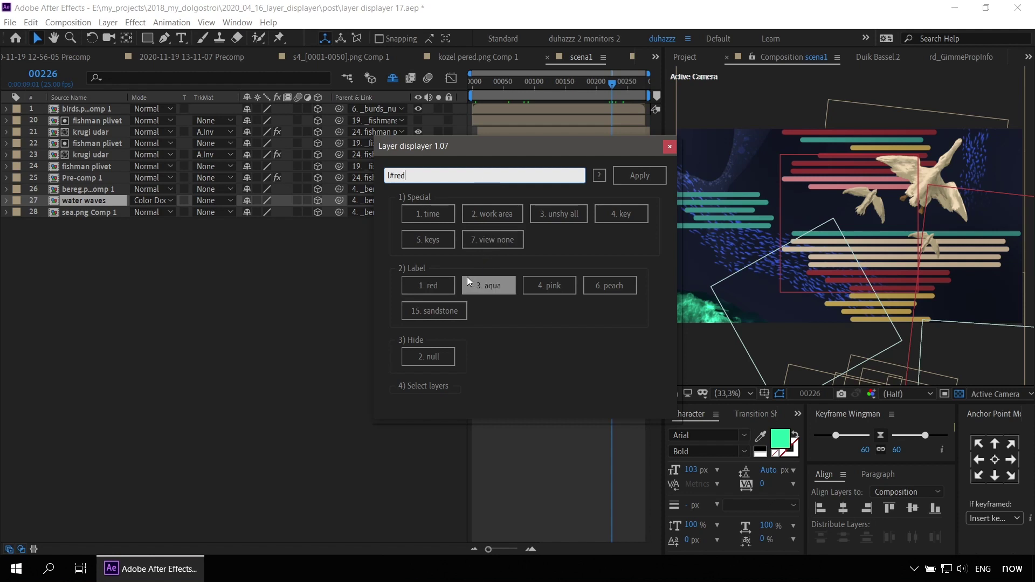
Step: Move the Layer displayer 1.07 script into Adobe After Effects CC 2019\Support Files\Scripts, granting administrator permission
click(466, 280)
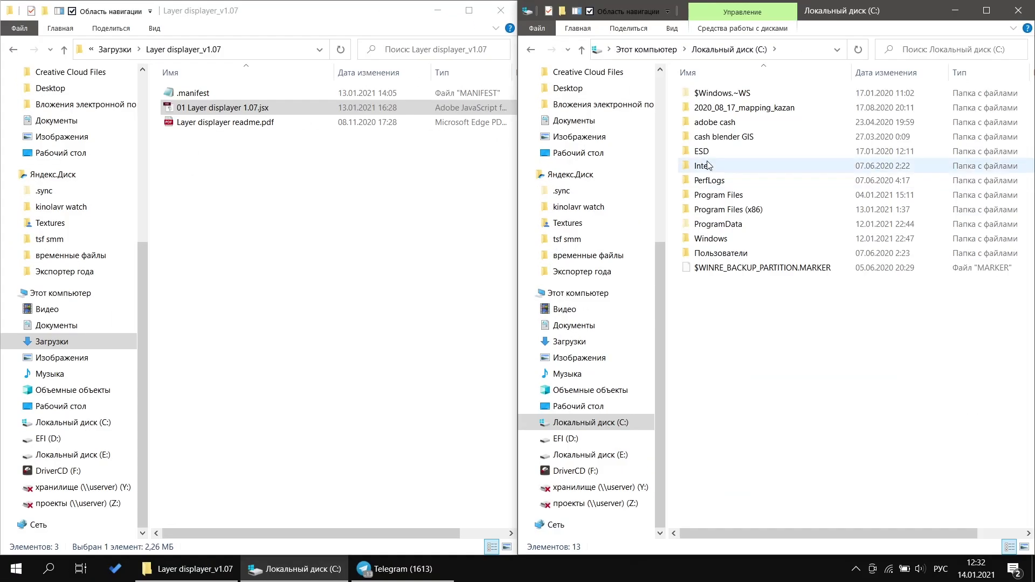
double_click(707, 197)
double_click(707, 107)
double_click(717, 121)
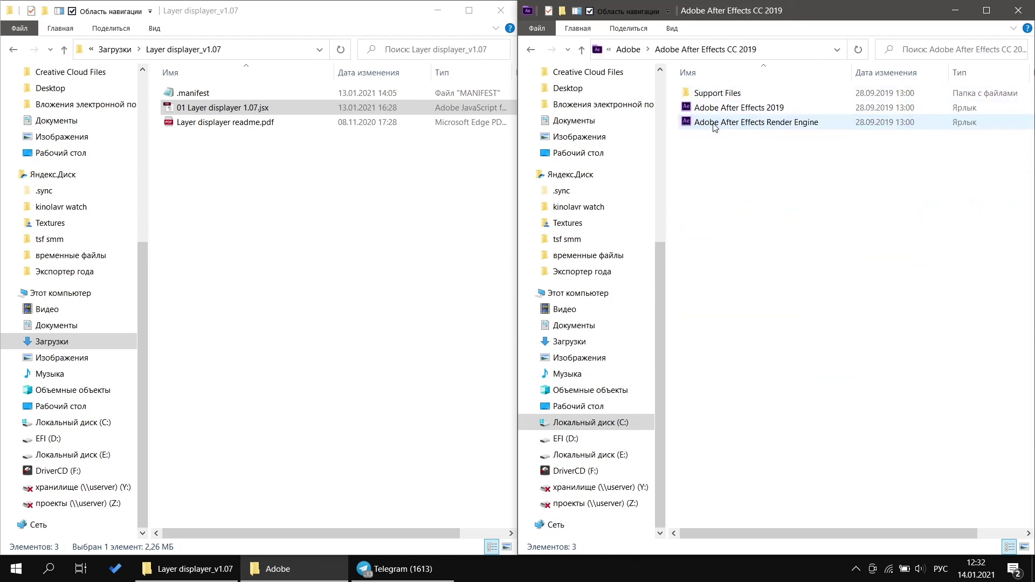
double_click(716, 94)
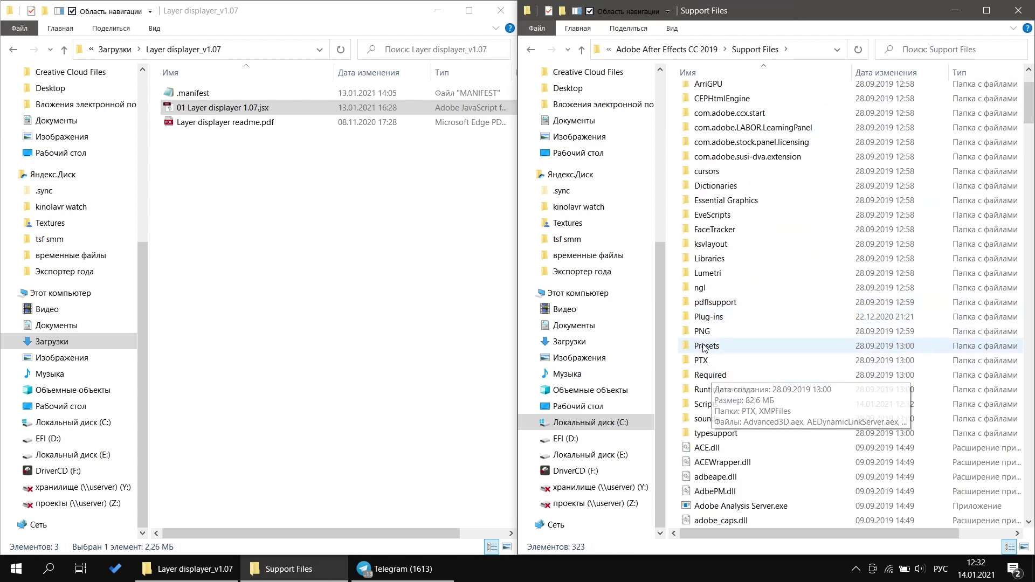
double_click(706, 404)
drag(243, 107, 755, 356)
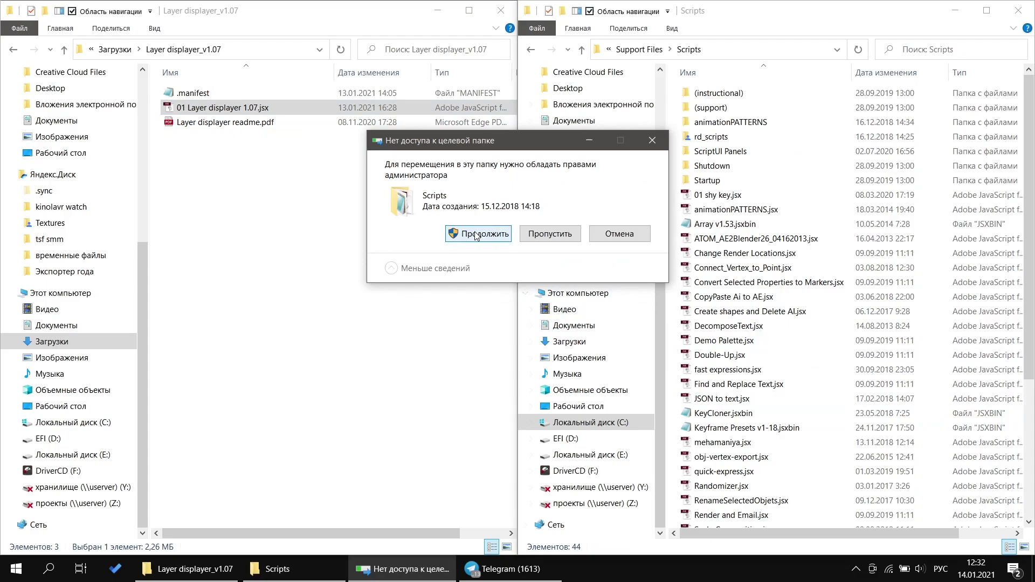
click(424, 361)
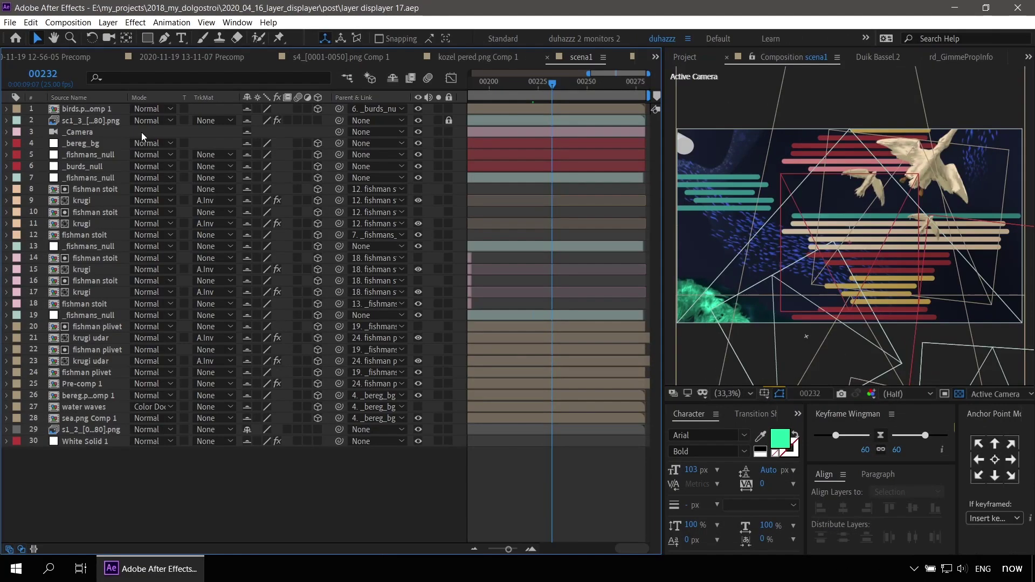
Step: Assign Shift+W as the keyboard shortcut for 01 Layer displayer 1.07.jsx
click(28, 22)
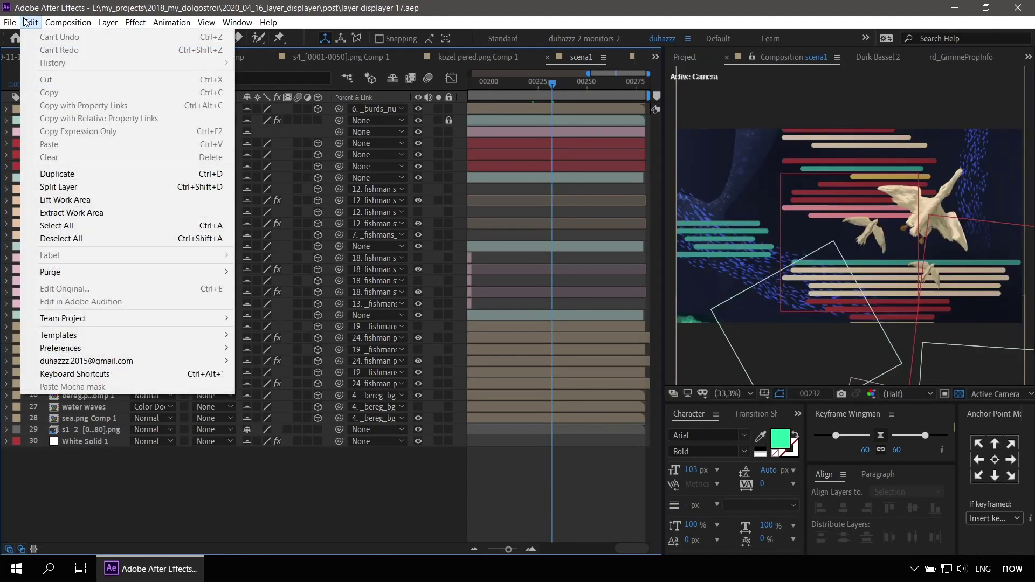
click(64, 375)
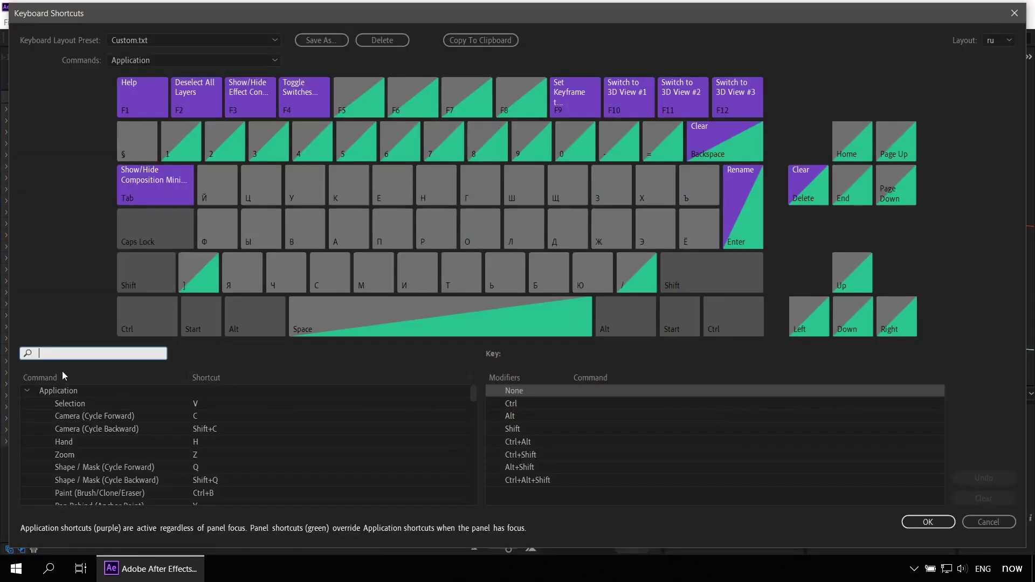
text(displa)
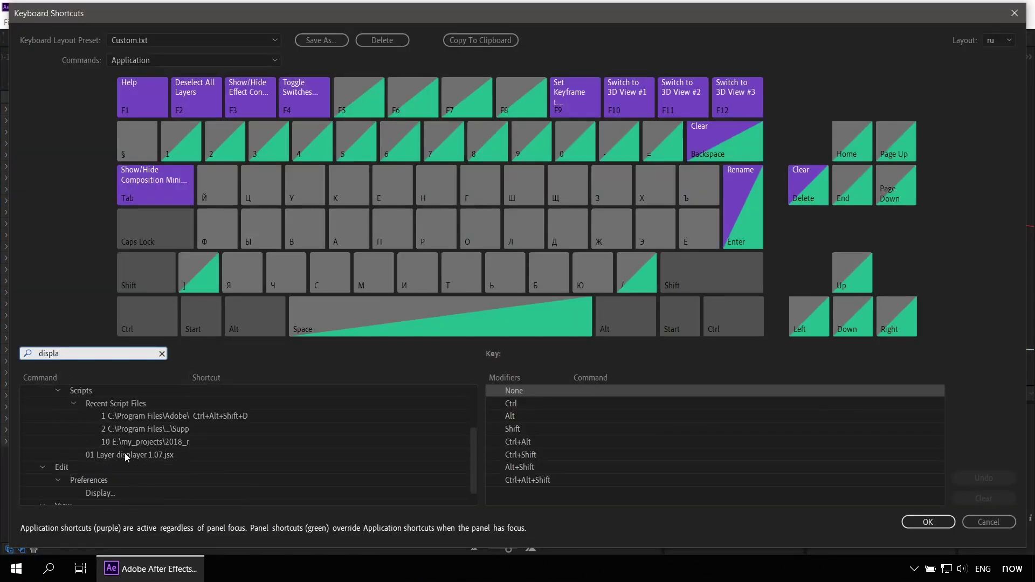
click(186, 437)
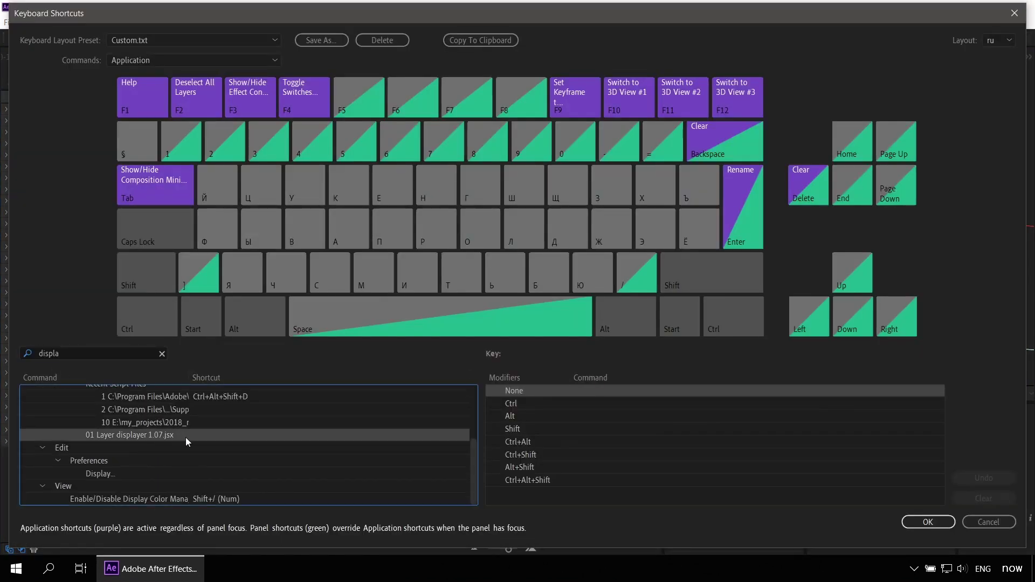
key(shift+w)
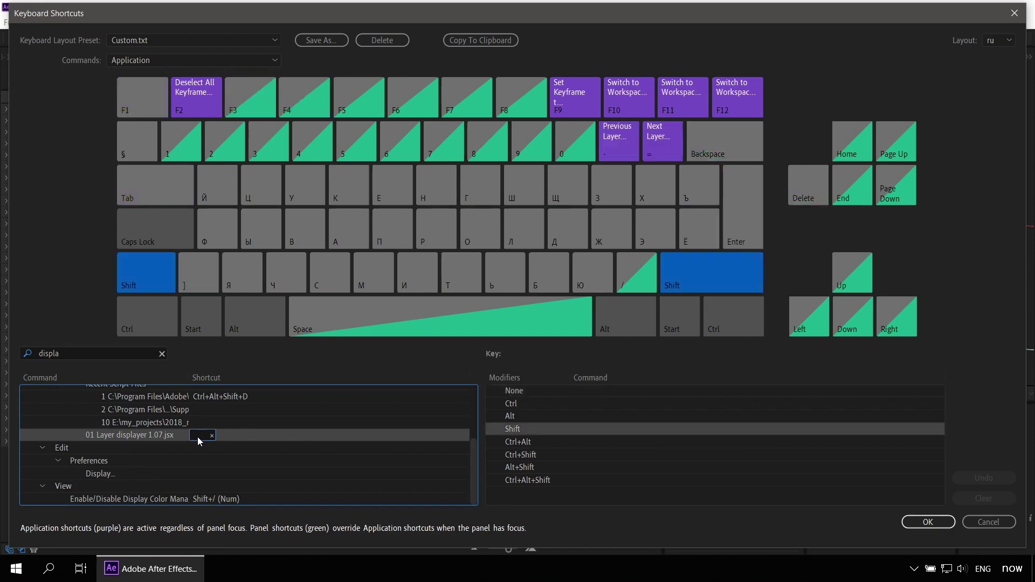
click(928, 522)
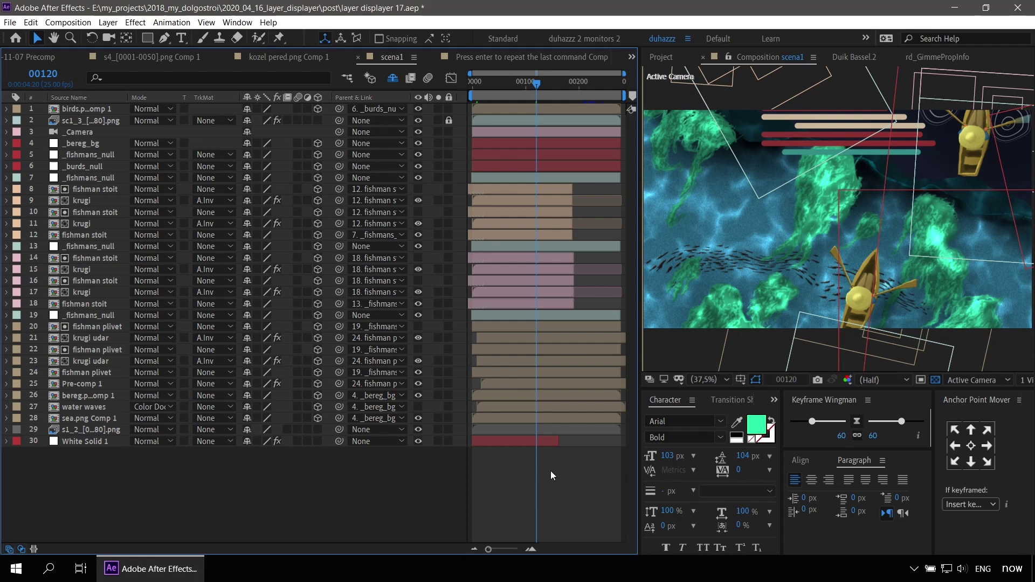
Step: Launch Layer displayer with Shift+W in scena1, then close its panel
key(shift+w)
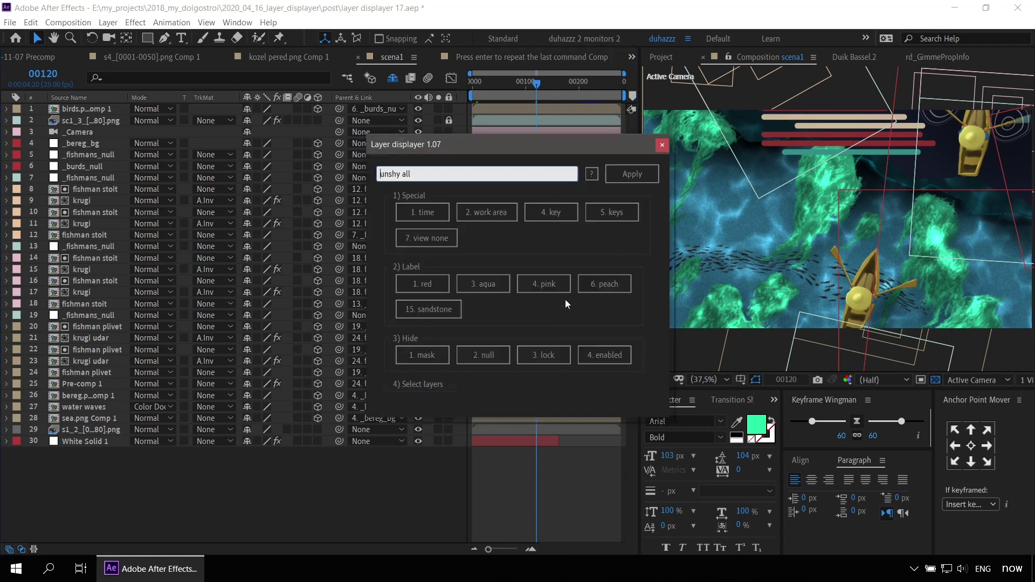
click(632, 223)
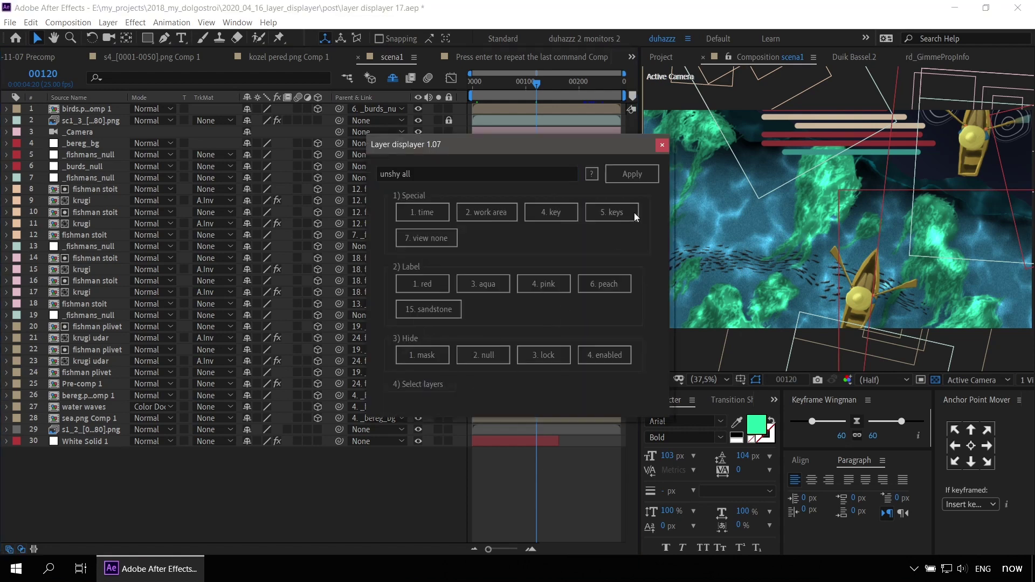
click(659, 145)
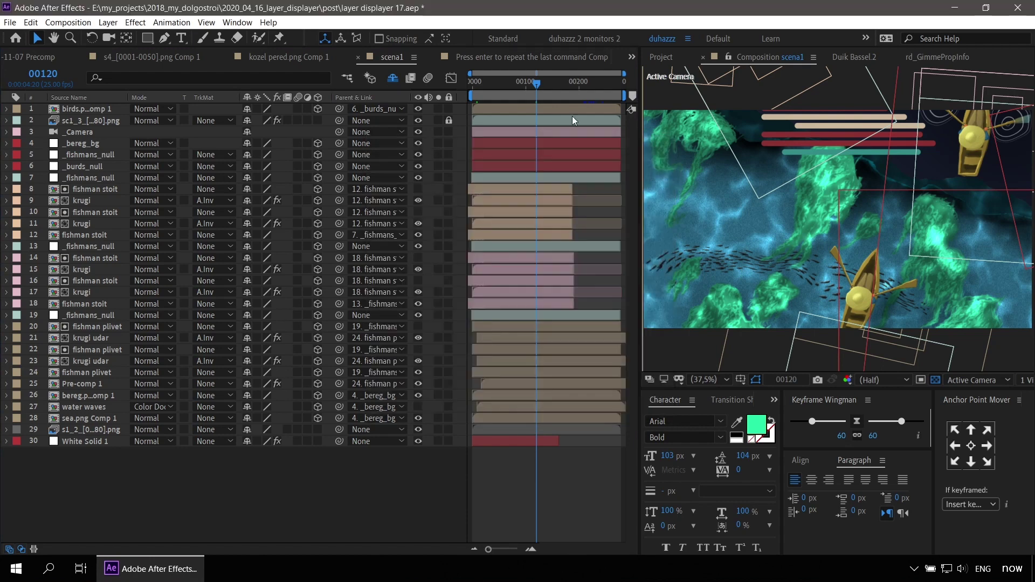
Step: Open Layer displayer in the kozel pered.png Comp 1 comp, then reopen it back in scena1
click(289, 58)
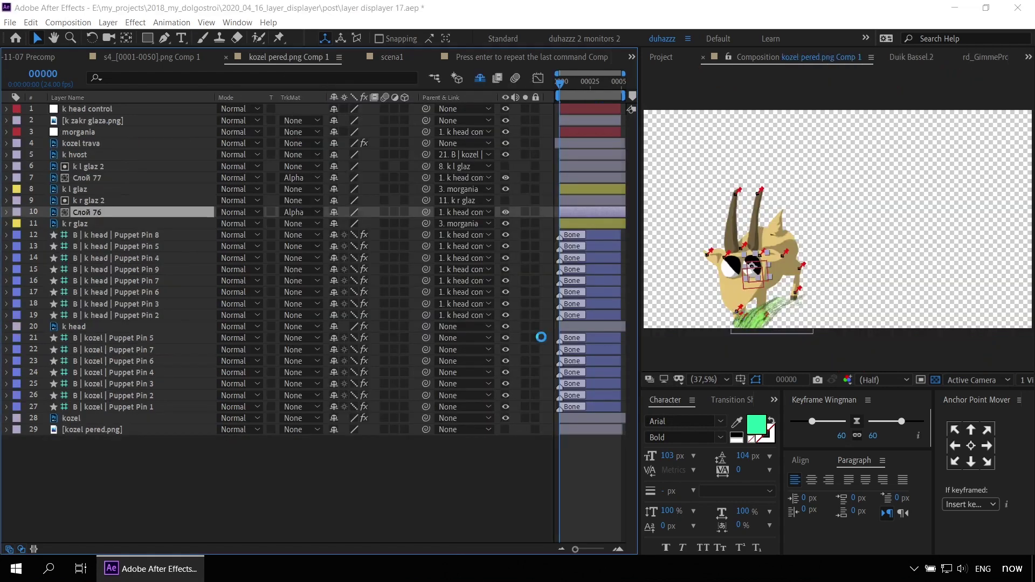
key(shift+w)
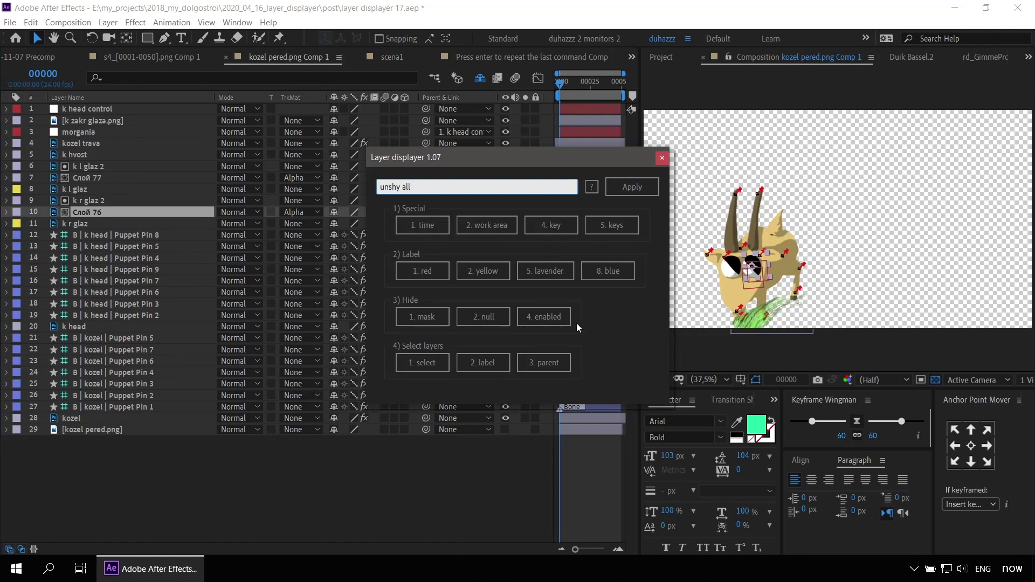
click(659, 159)
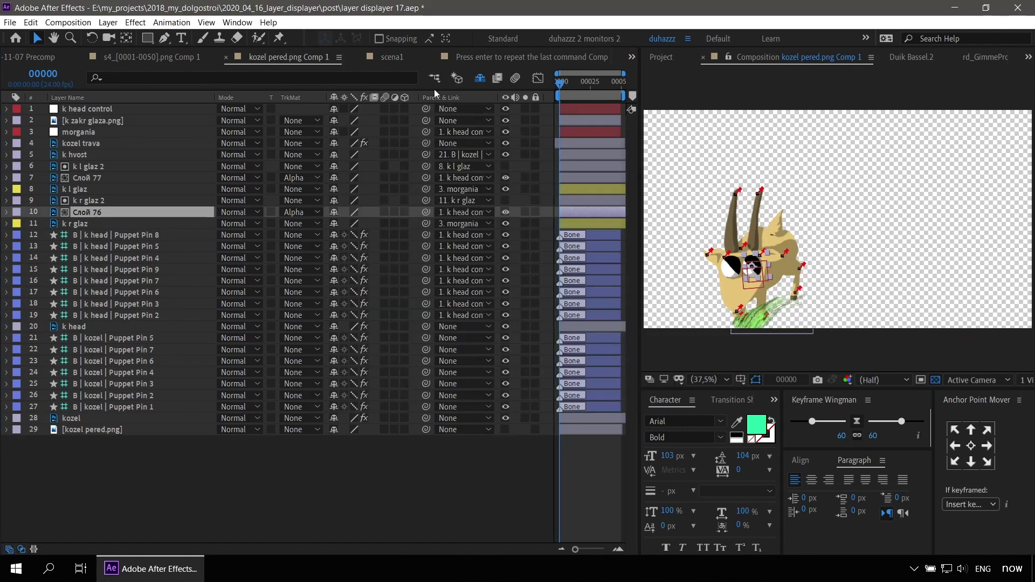
click(380, 57)
key(shift+w)
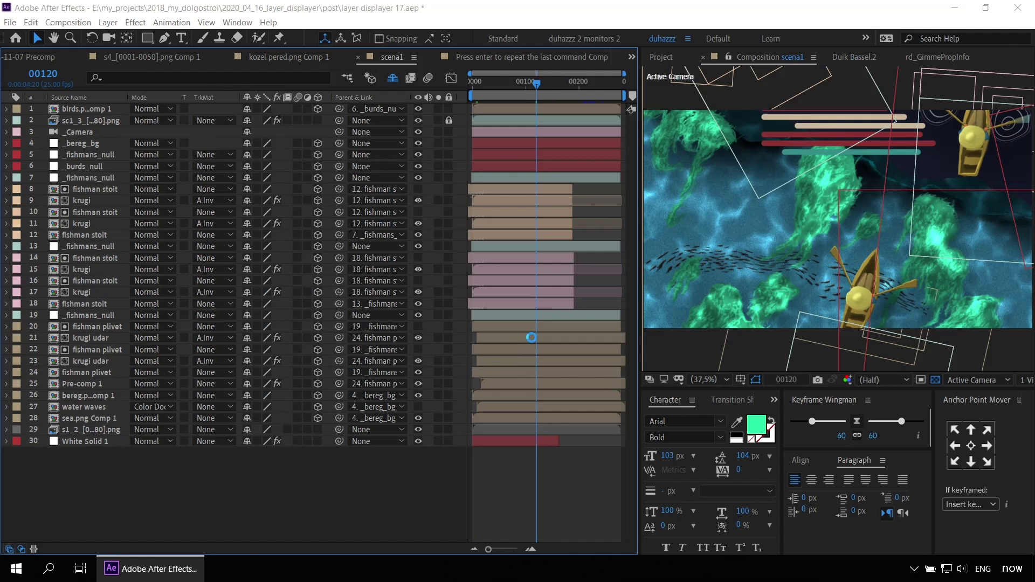
Step: Turn off Layer displayer's Numbering and All checking button settings
click(591, 174)
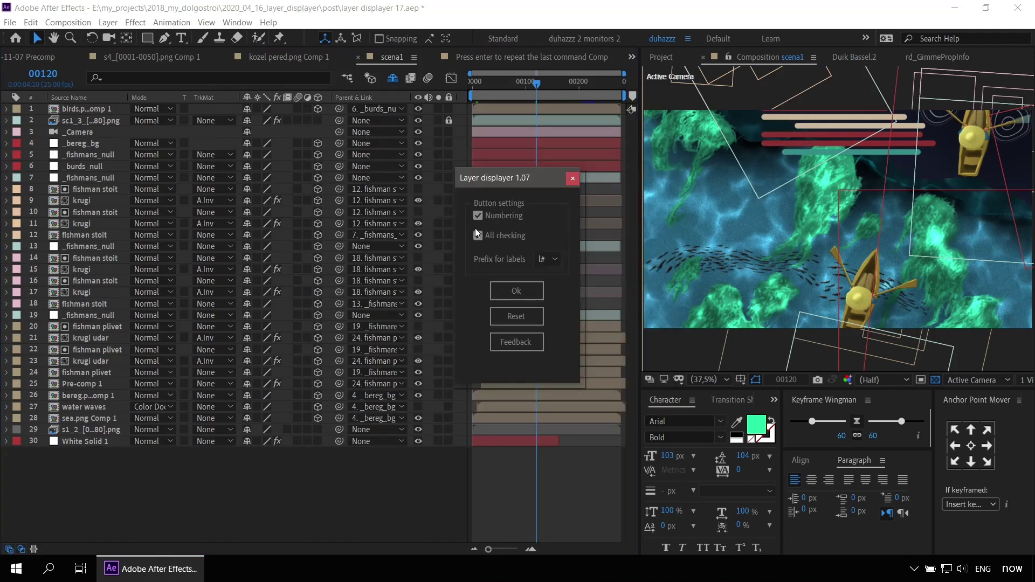
click(516, 301)
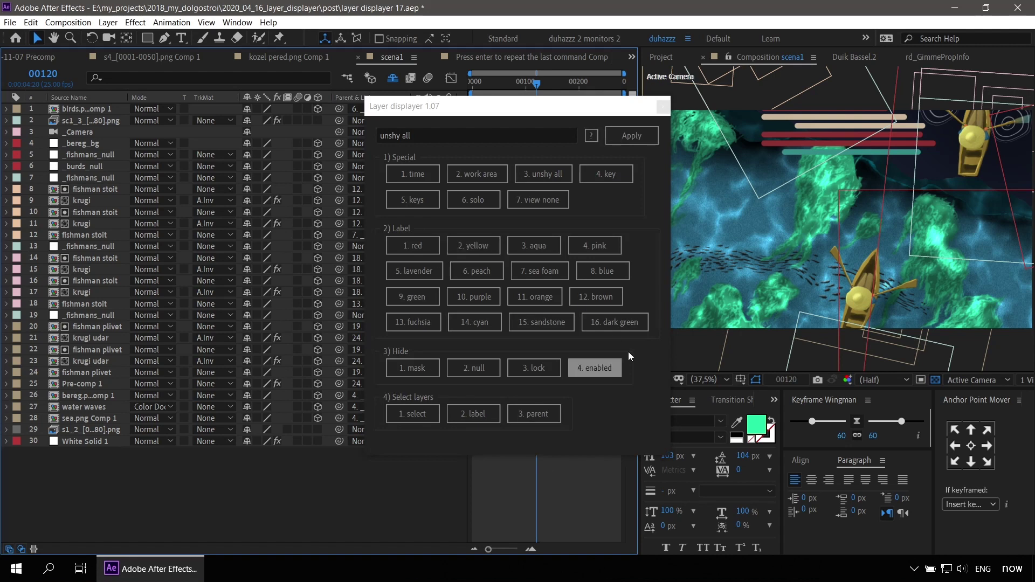
click(596, 138)
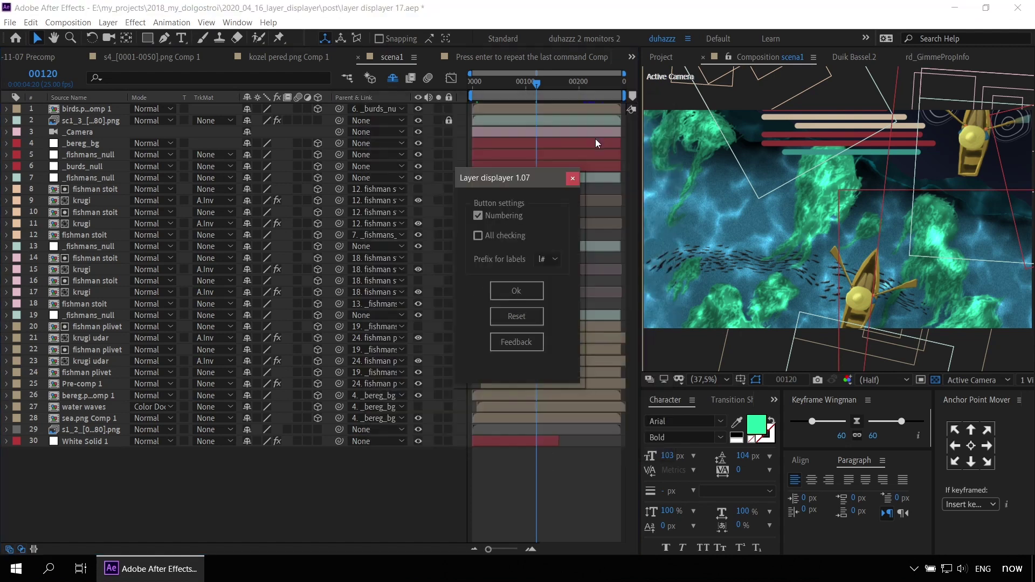
click(519, 299)
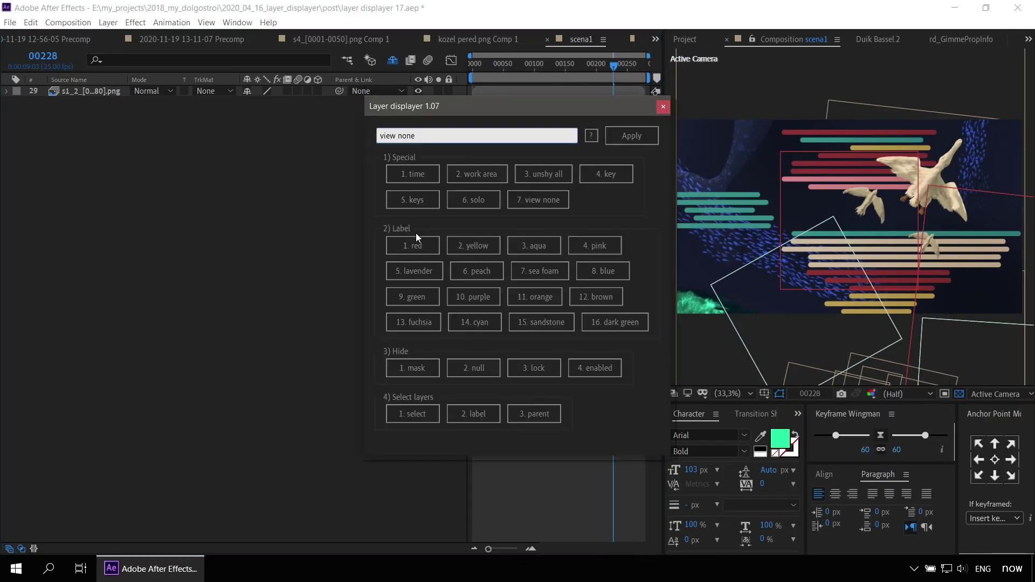
Step: Run Layer displayer commands 1 and 29 to filter the timeline down to layer 29
click(408, 246)
key(ctrl+alt+l)
text(1)
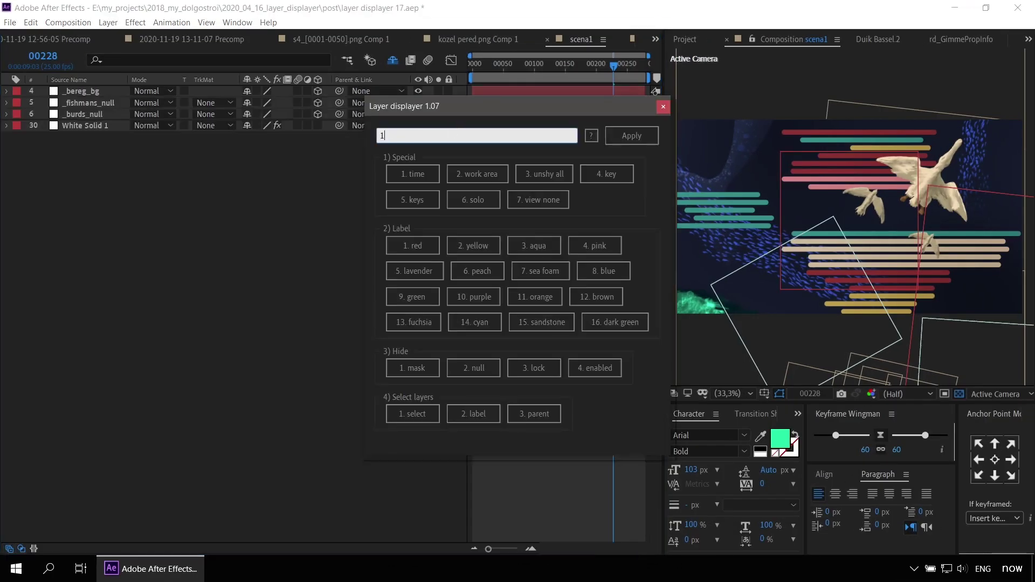
key(Return)
key(ctrl+alt+l)
text(29)
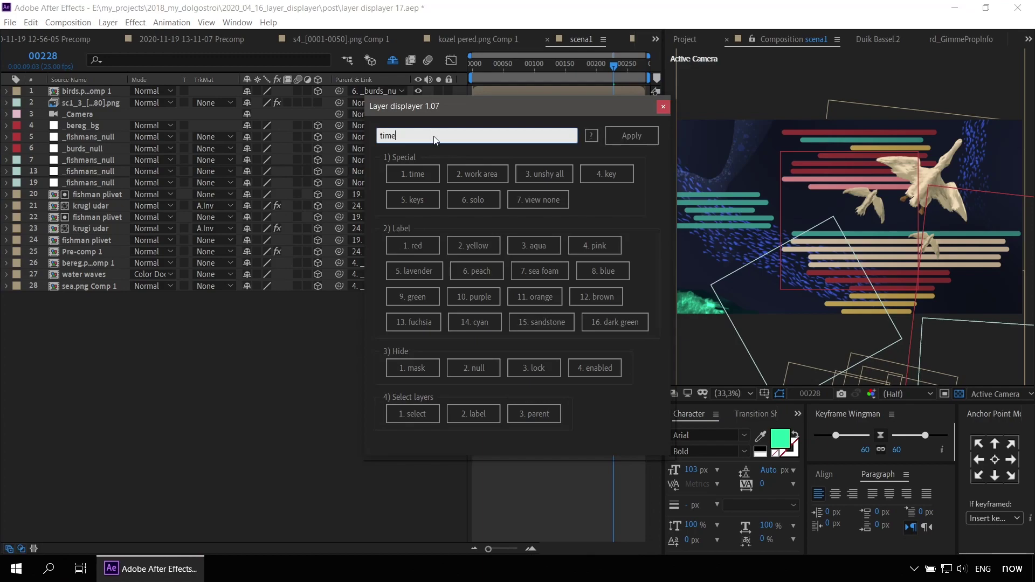
key(Return)
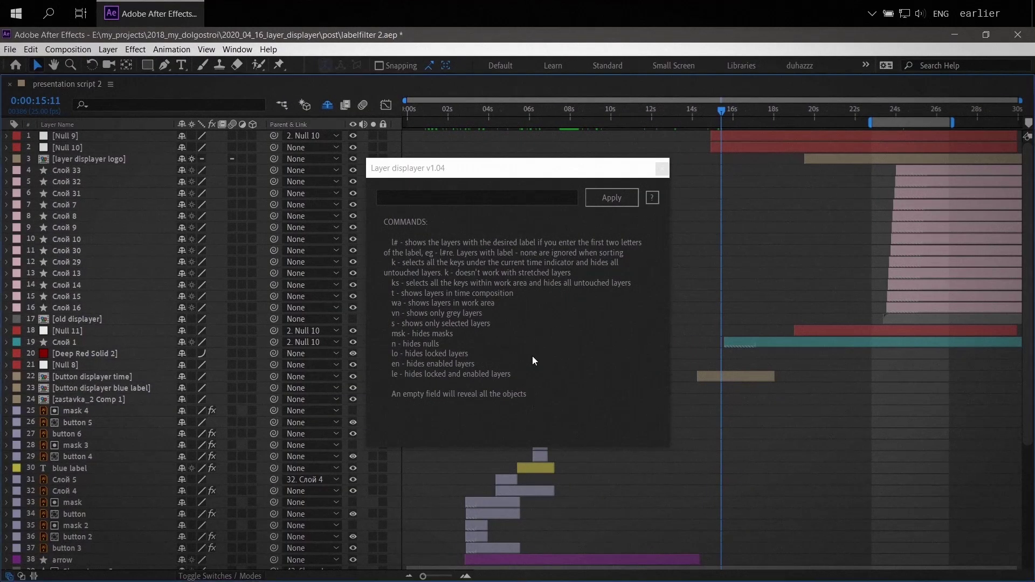
Step: Apply the l#re red-label filter, then start a new l# label command
click(505, 198)
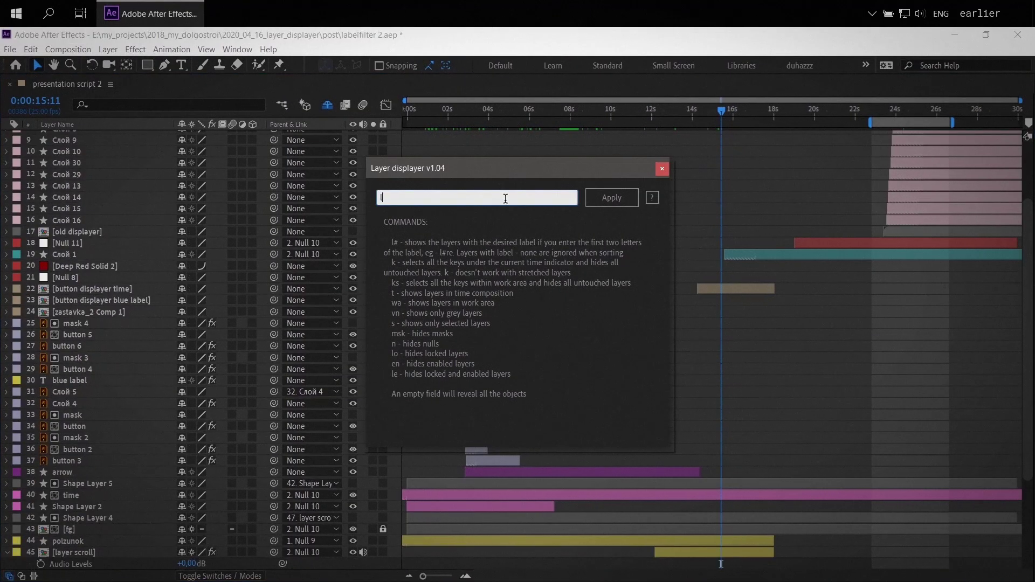
text(l#re)
key(Return)
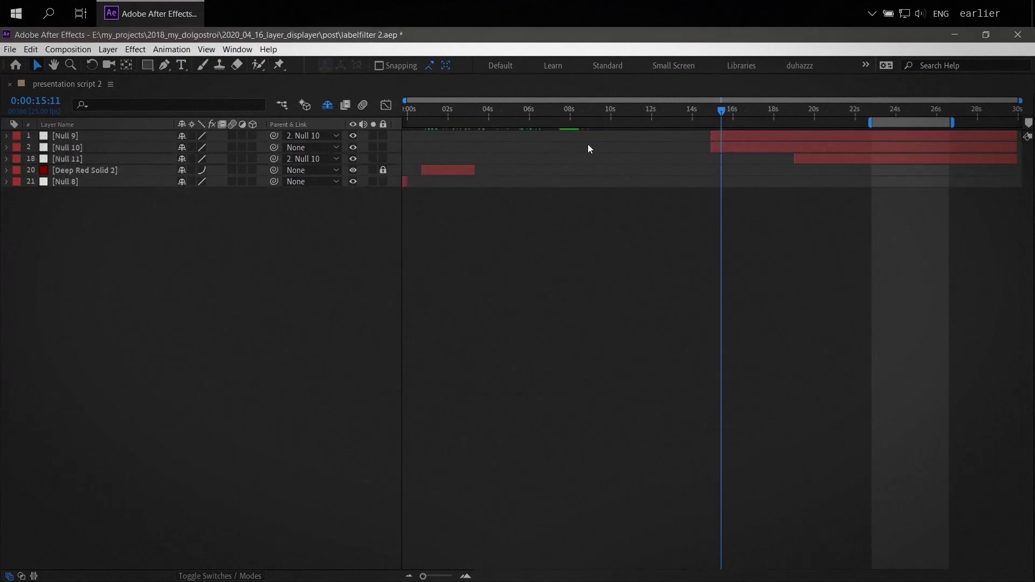
key(ctrl+shift+l)
text(l#)
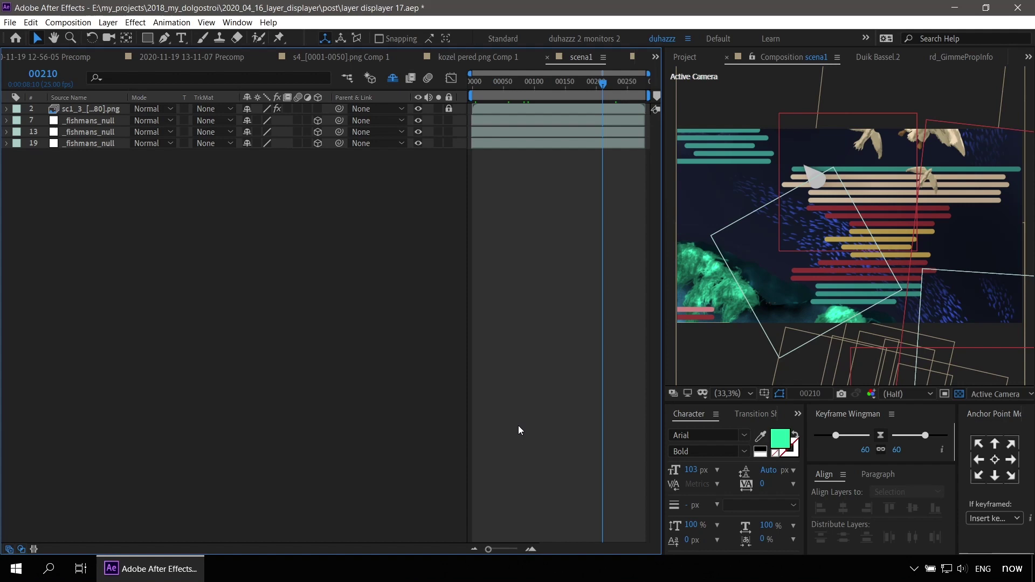
Step: Use the '1. time' filter, move back to frame 162, then run an empty command to show all layers
key(ctrl+shift+l)
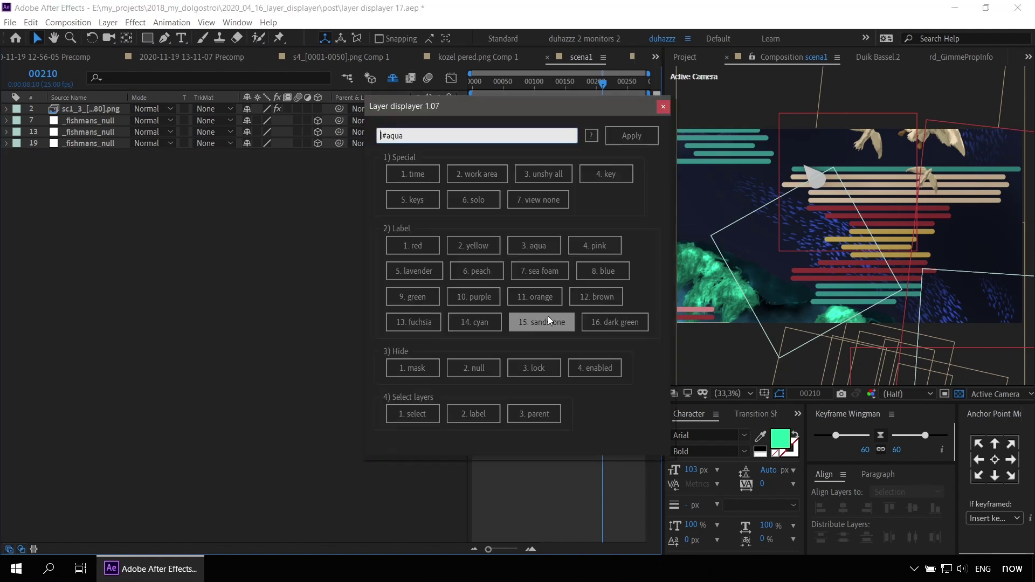
click(413, 173)
drag(616, 84, 573, 81)
key(ctrl+shift+l)
key(Return)
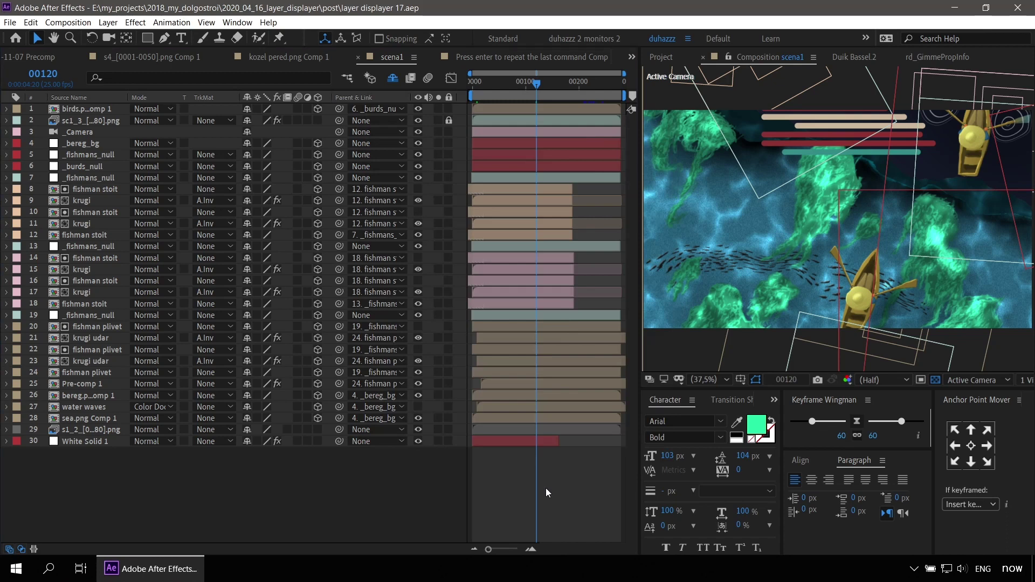
Step: Set Layer displayer's Prefix for labels to a backtick (`)
key(ctrl+shift+l)
click(591, 178)
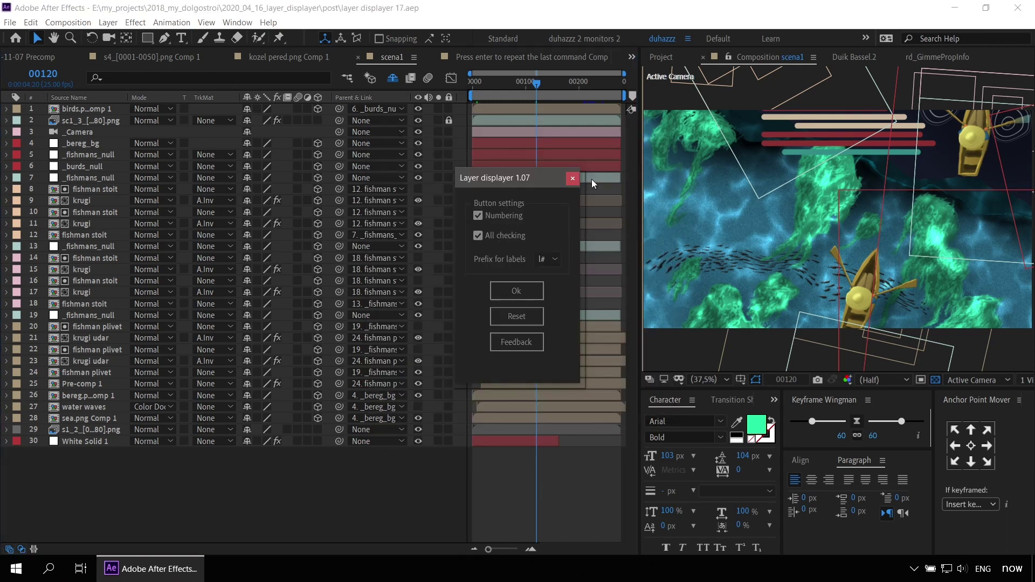
click(556, 262)
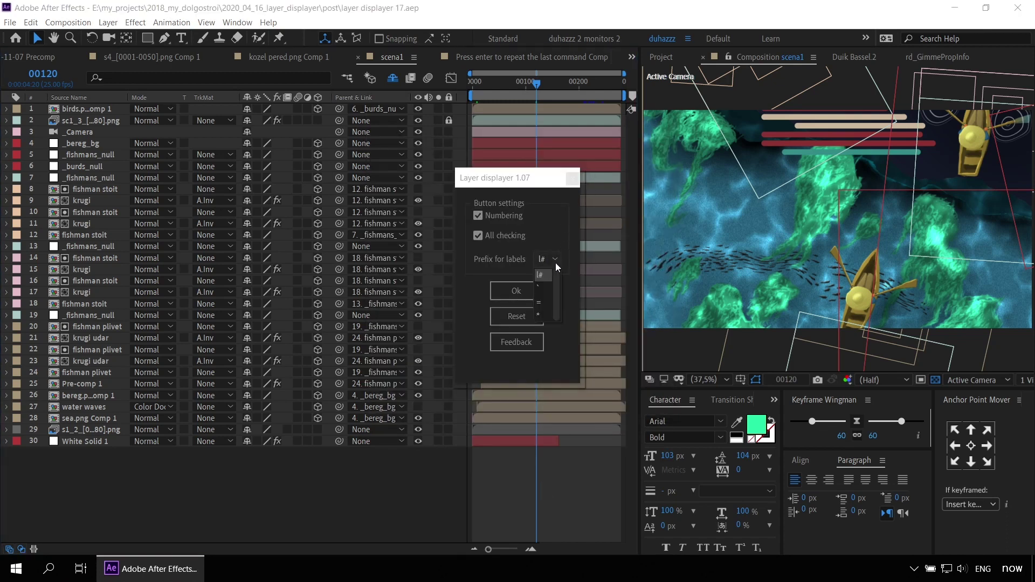
click(541, 291)
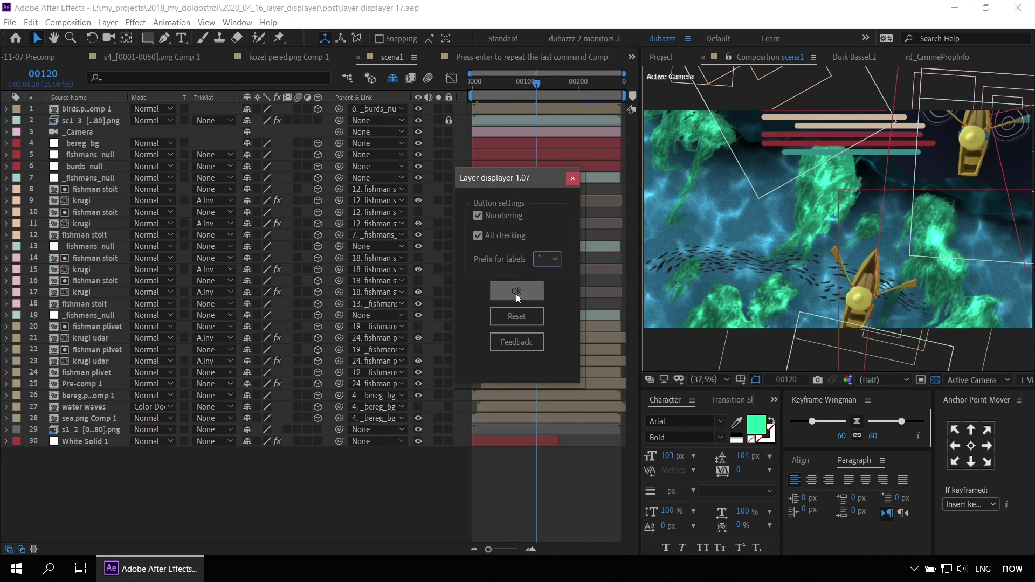
click(516, 291)
Step: Select the fishman plivet layer, filter to red-label layers with '1. red', and reopen the command field
click(532, 350)
key(ctrl+shift+l)
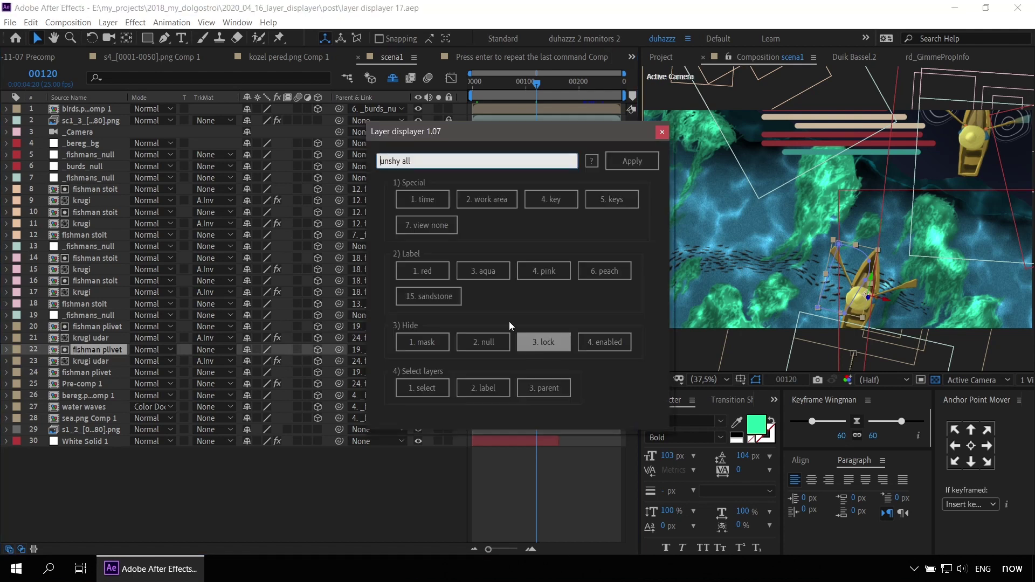
click(423, 270)
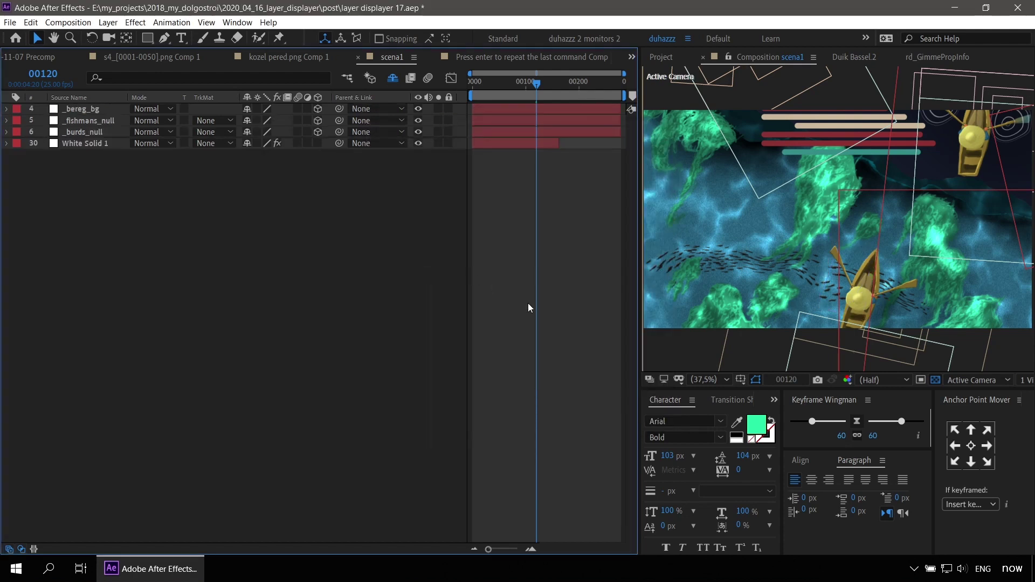
key(ctrl+shift+l)
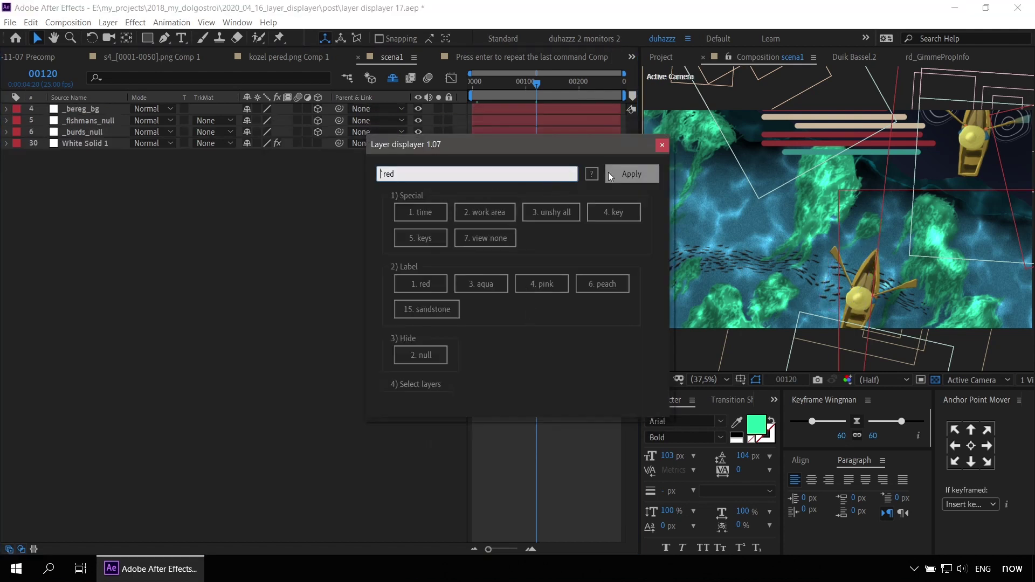
click(505, 173)
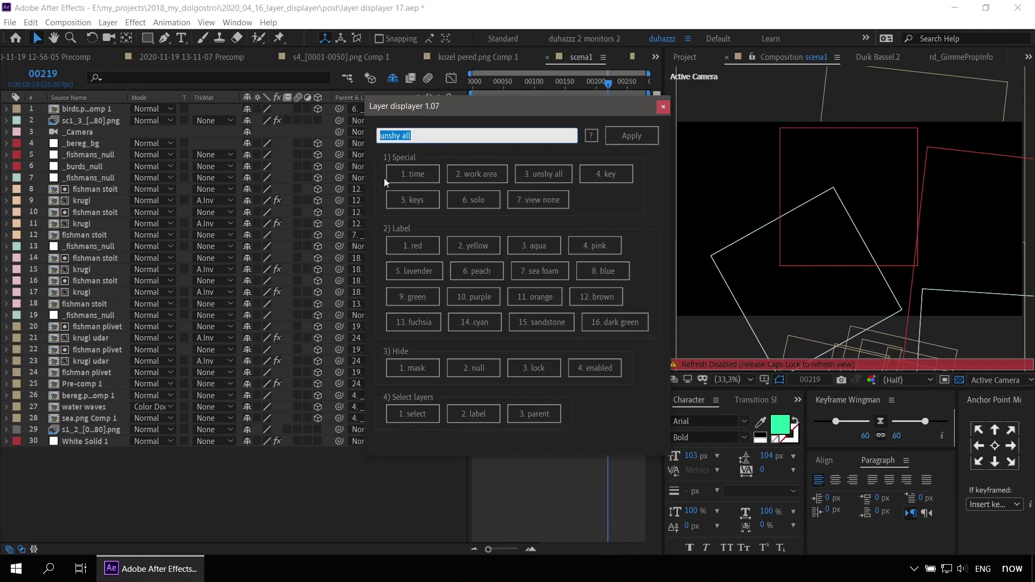
Step: Apply command 11 to show layers at the current time, then command 21 for red-label layers
text(11)
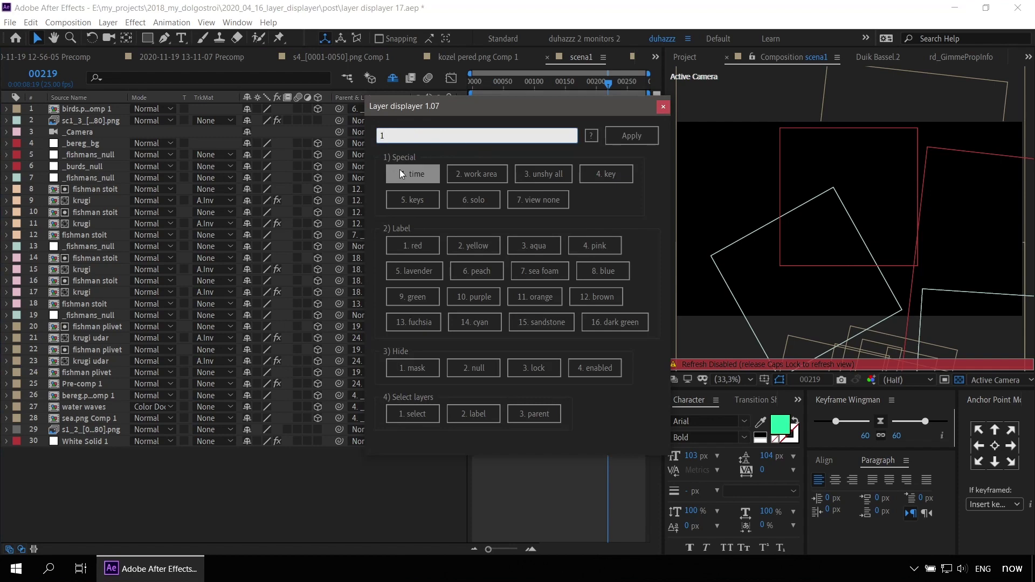
click(629, 134)
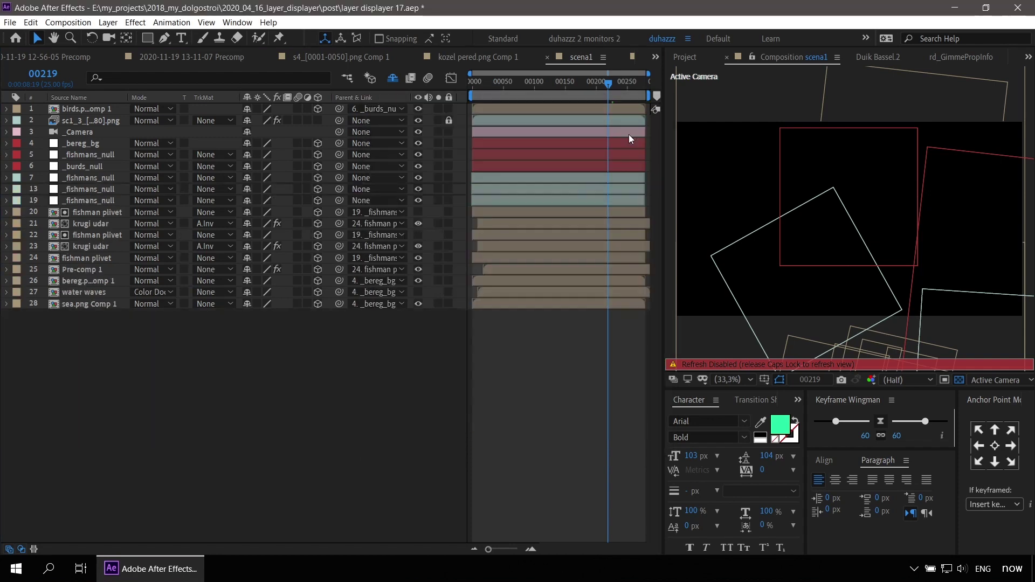
key(ctrl+shift+l)
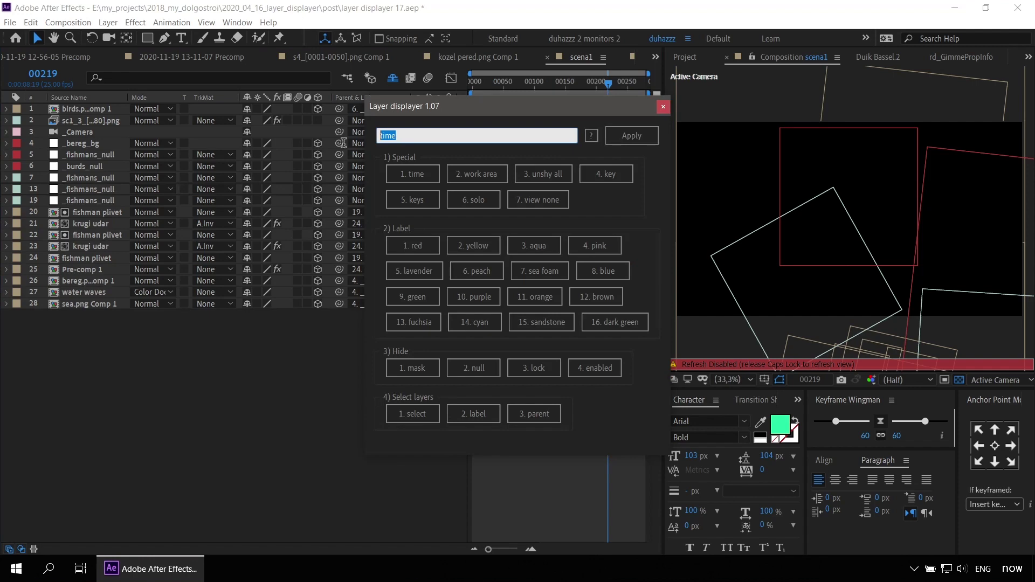
text(2)
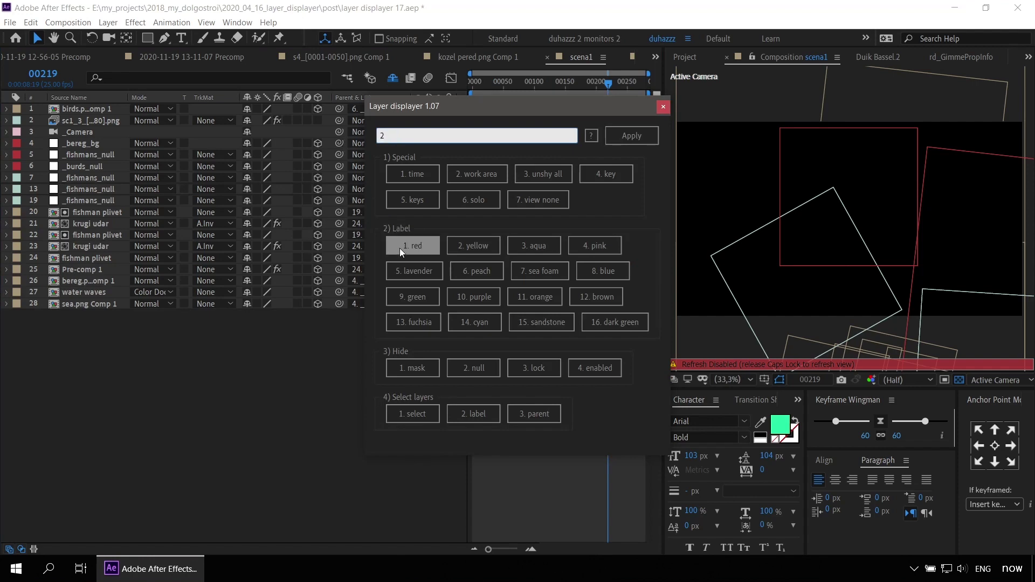
text(1)
click(626, 134)
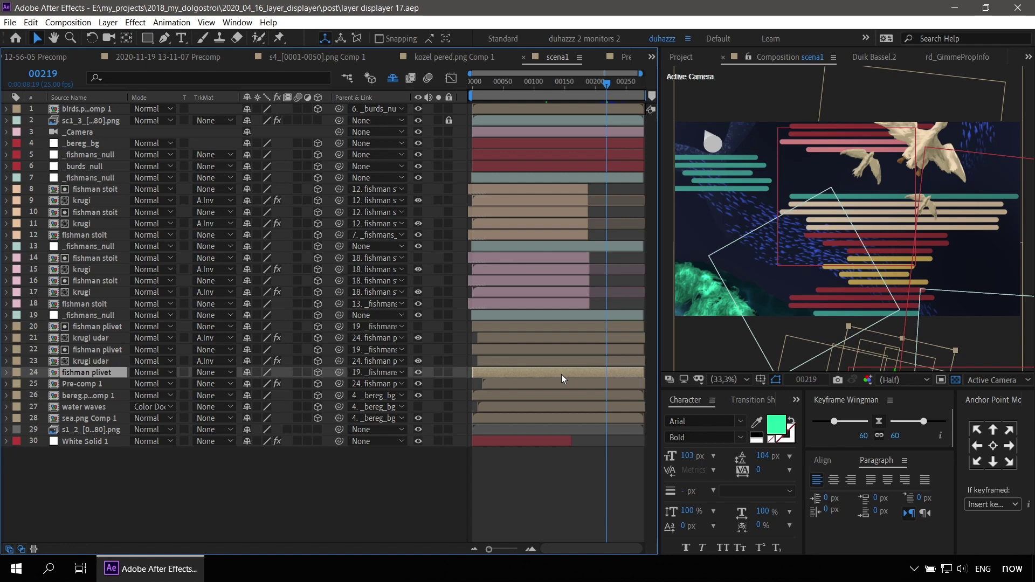
Step: Rerun the last filter and the 'time' command, then show only pink-label layers 3 and 14–18
key(ctrl+shift+l)
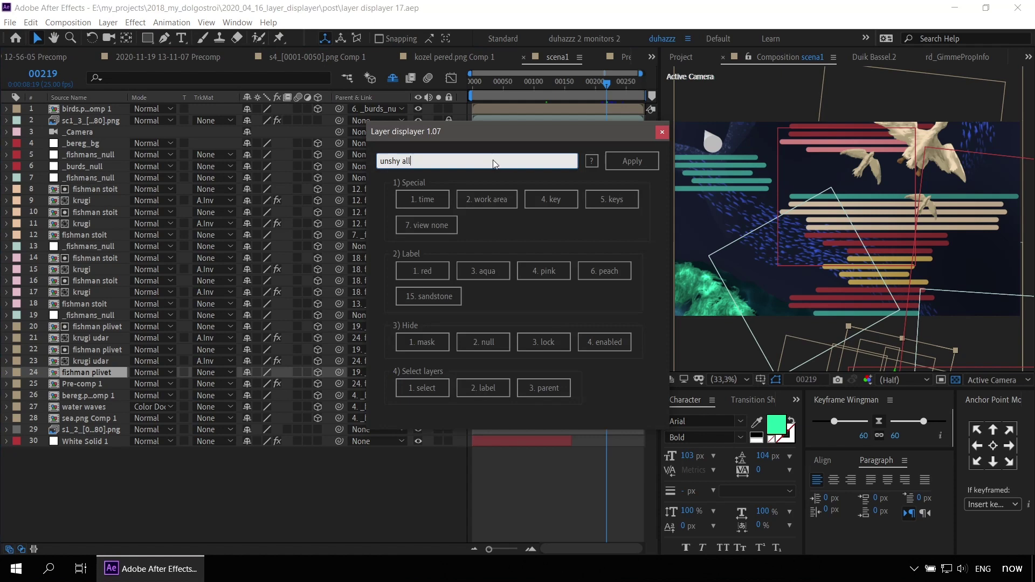
key(Return)
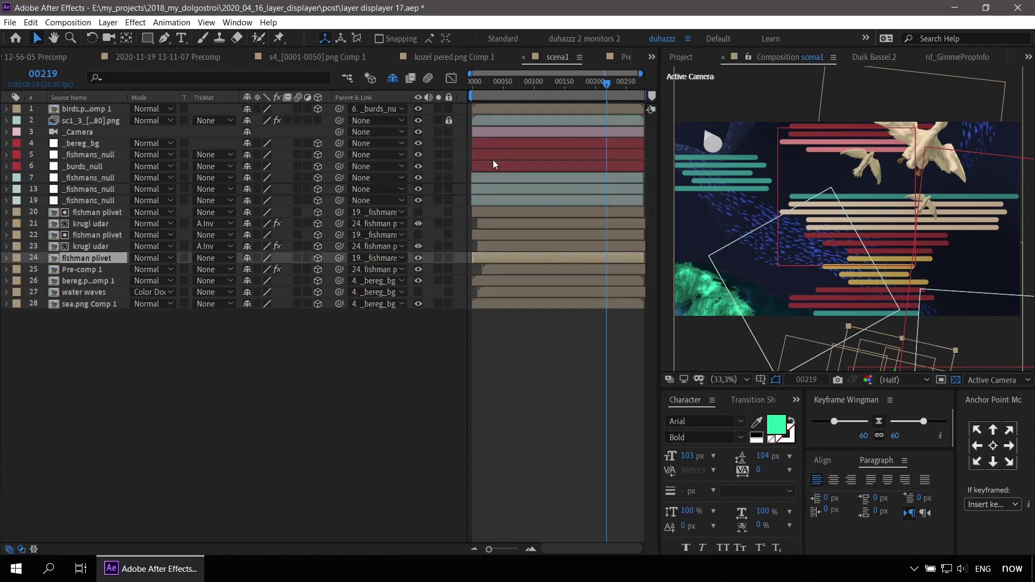
key(ctrl+shift+l)
text(time)
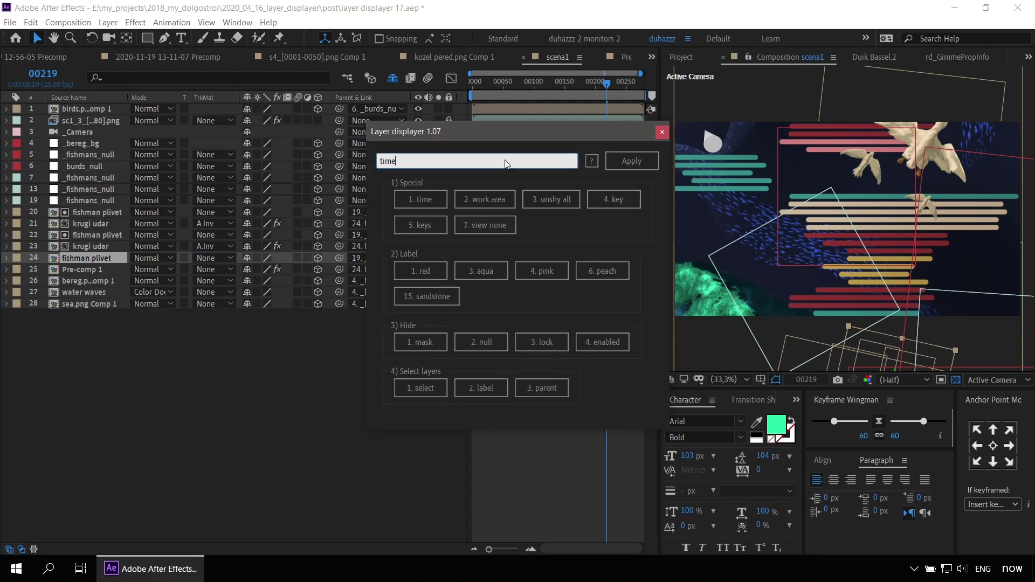
key(Return)
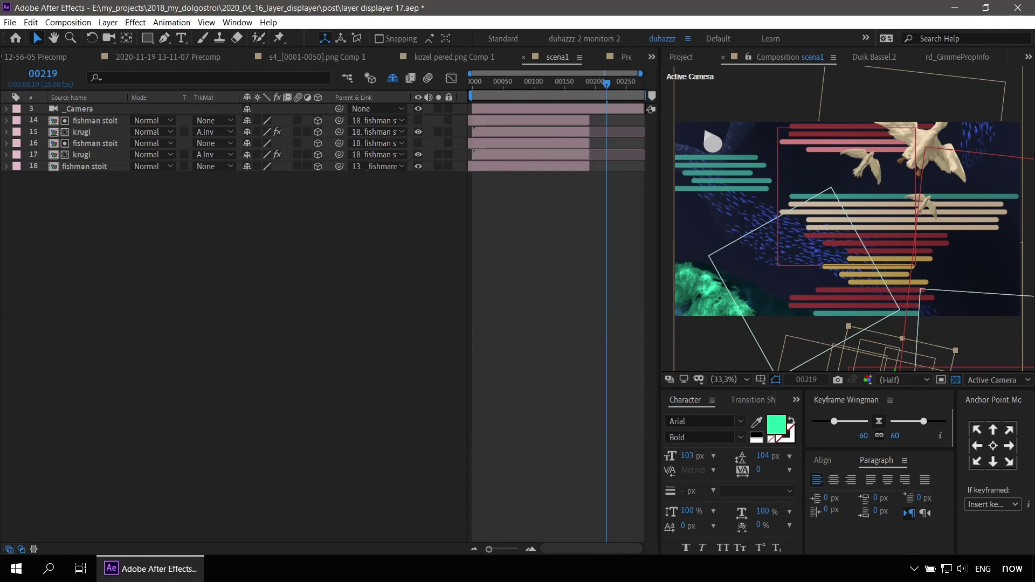
key(ctrl+shift+l)
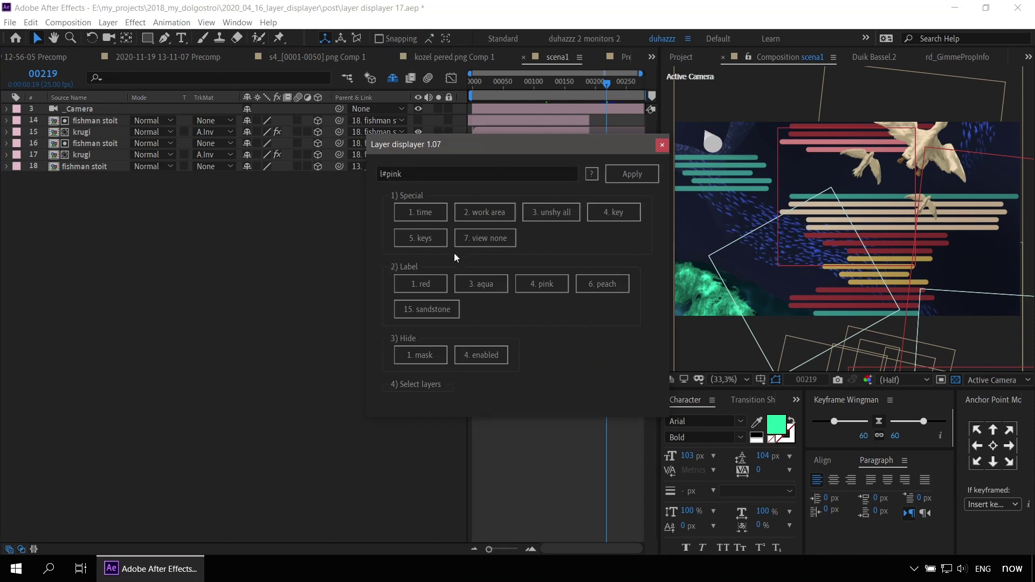
click(534, 284)
Step: Turn off button numbering in Layer displayer's settings
click(592, 175)
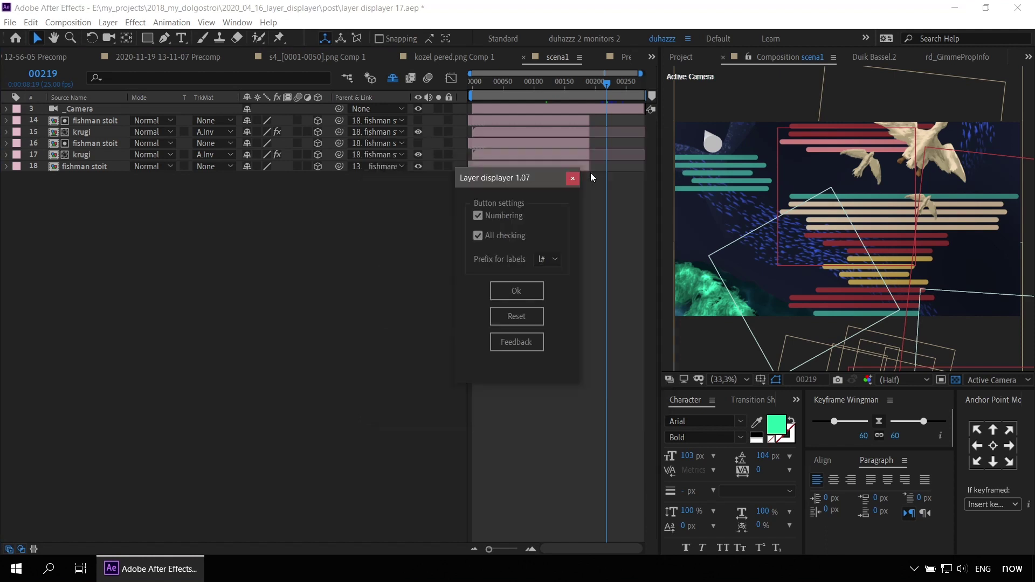
click(478, 216)
click(511, 293)
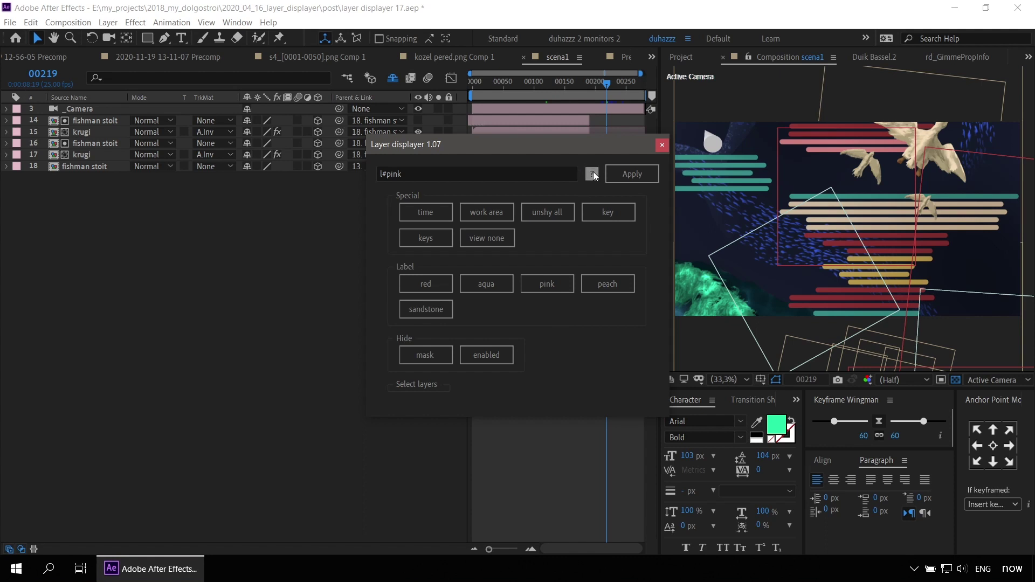
Step: Turn numbering back on, toggle All checking, and confirm the button settings
click(592, 173)
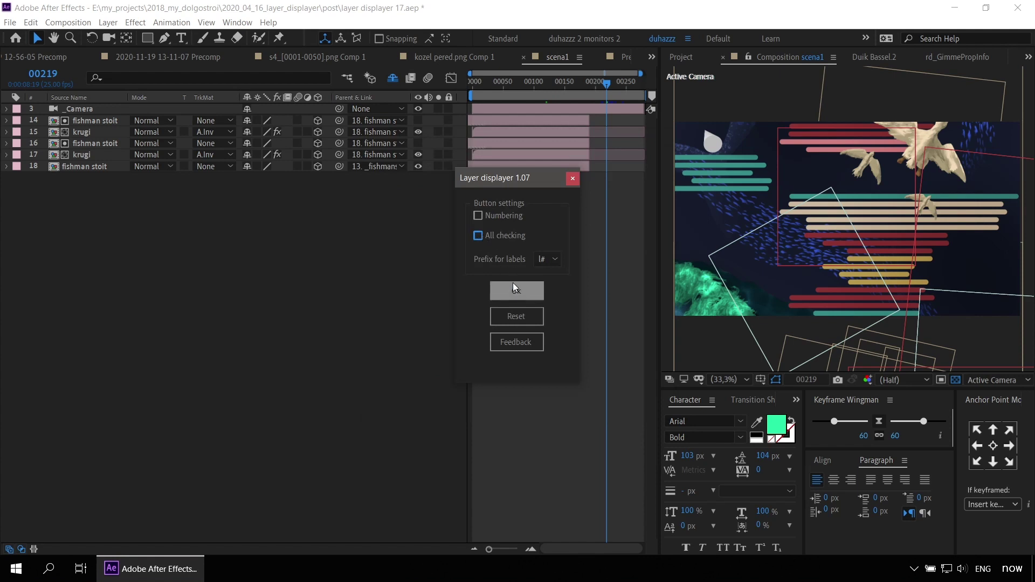
click(510, 216)
click(506, 215)
click(519, 289)
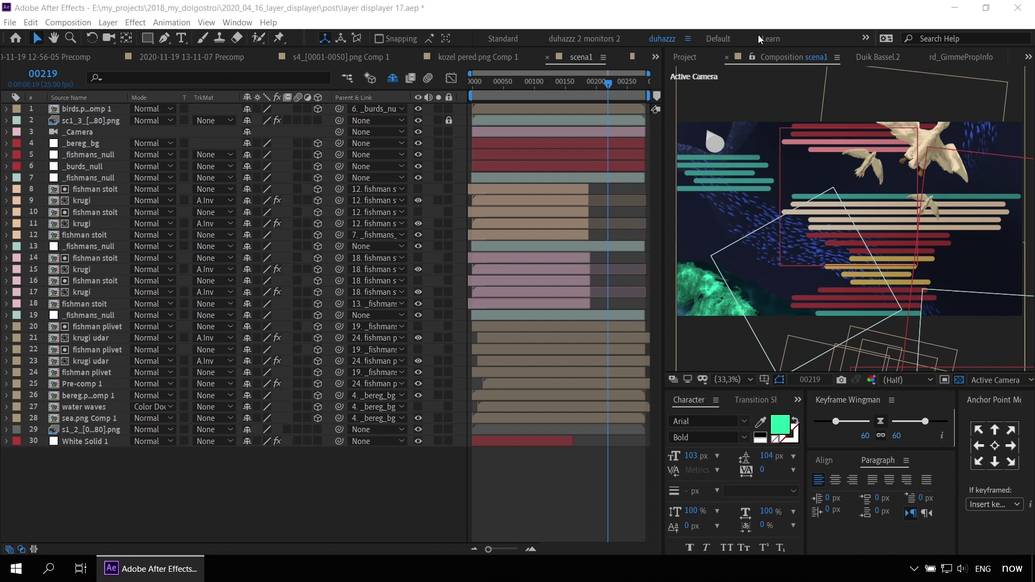
Step: Select layer 27 water waves and use '3. parent' to show only layers sharing its parent
click(554, 472)
key(ctrl+shift+l)
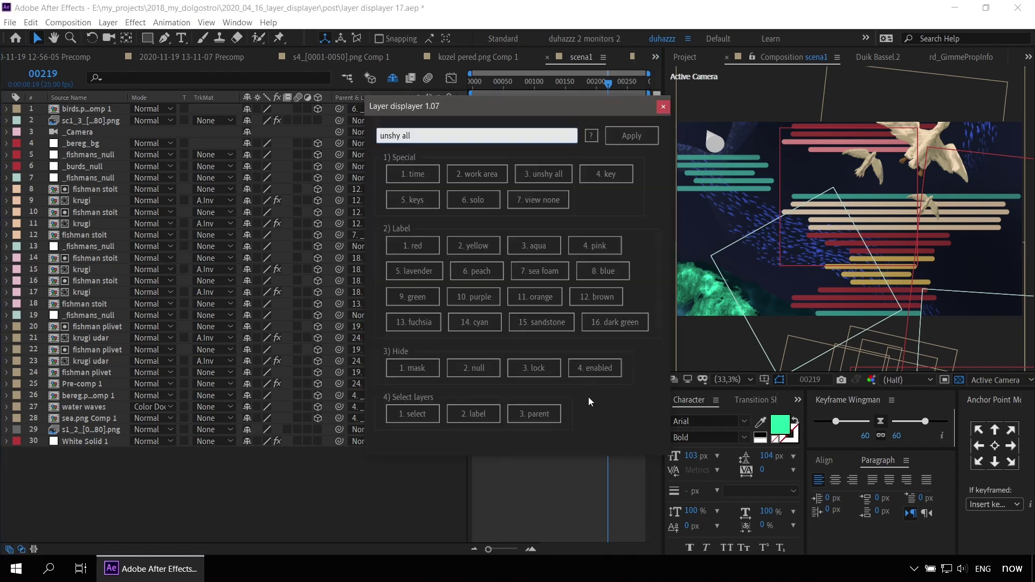
drag(472, 105, 634, 102)
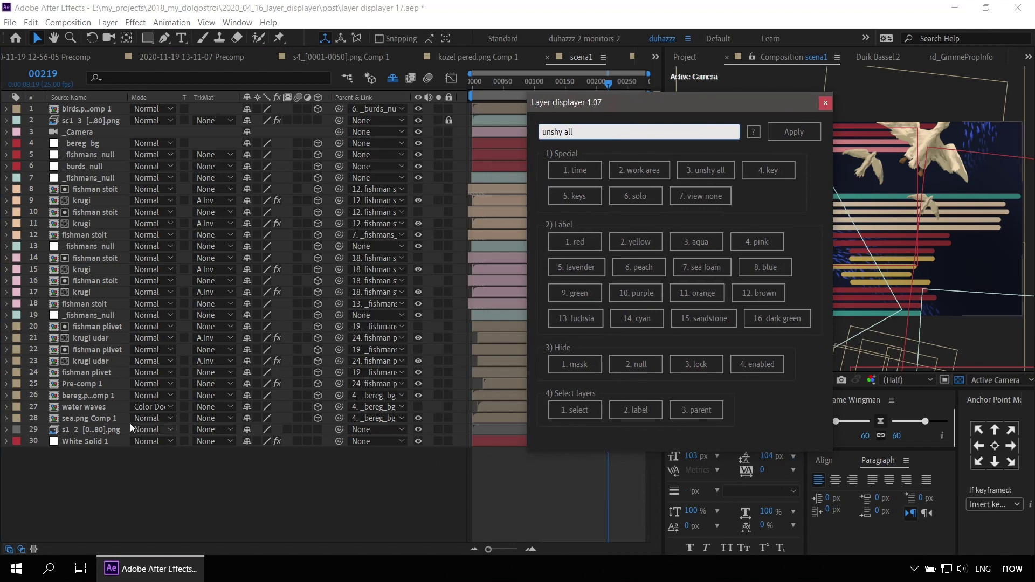
click(99, 407)
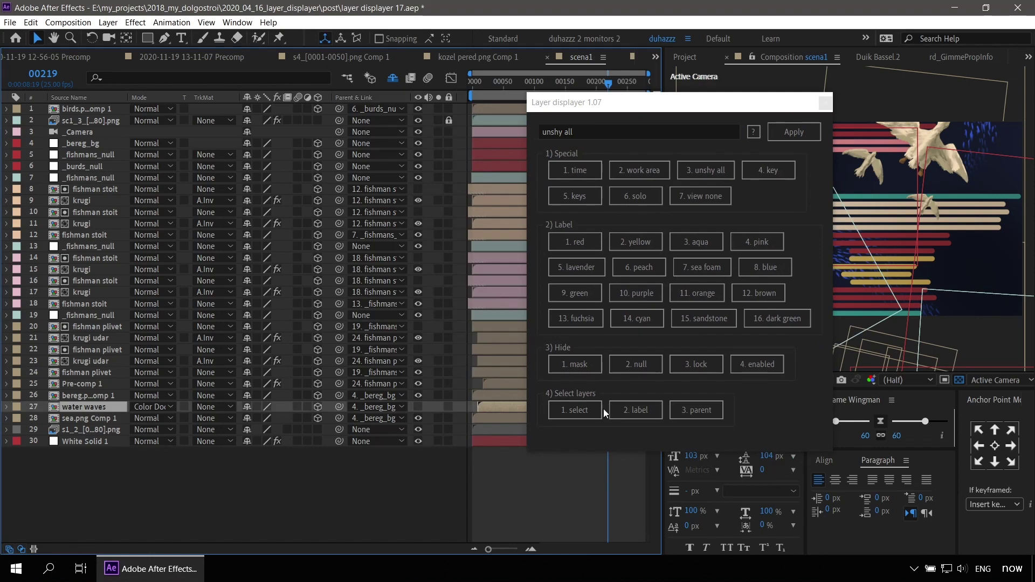
click(708, 408)
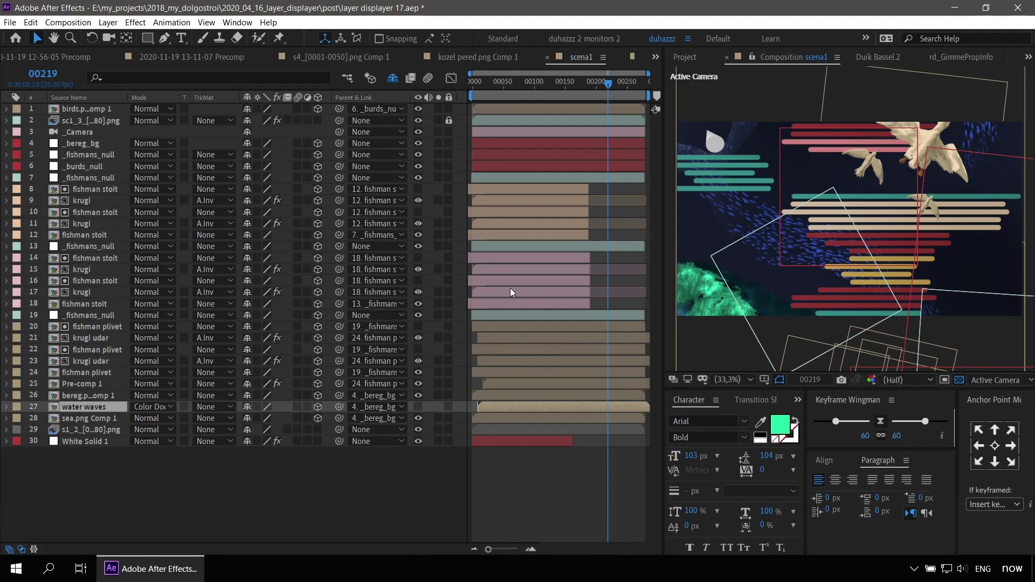
Step: With krugi layer 17 and fishman stoit layer 12 selected, filter the timeline by their labels in Layer displayer
click(510, 292)
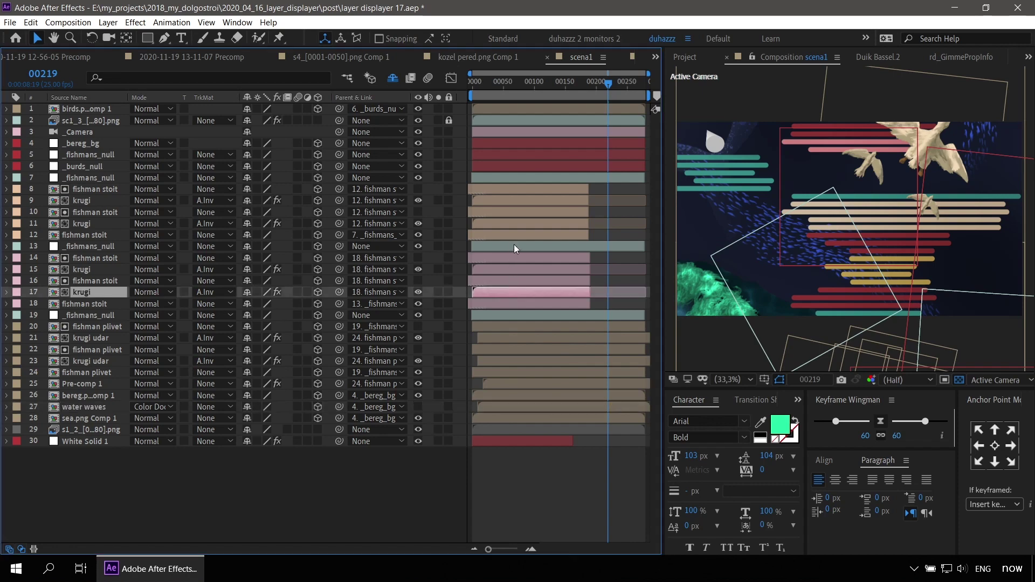
ctrl+click(554, 235)
key(ctrl+shift+l)
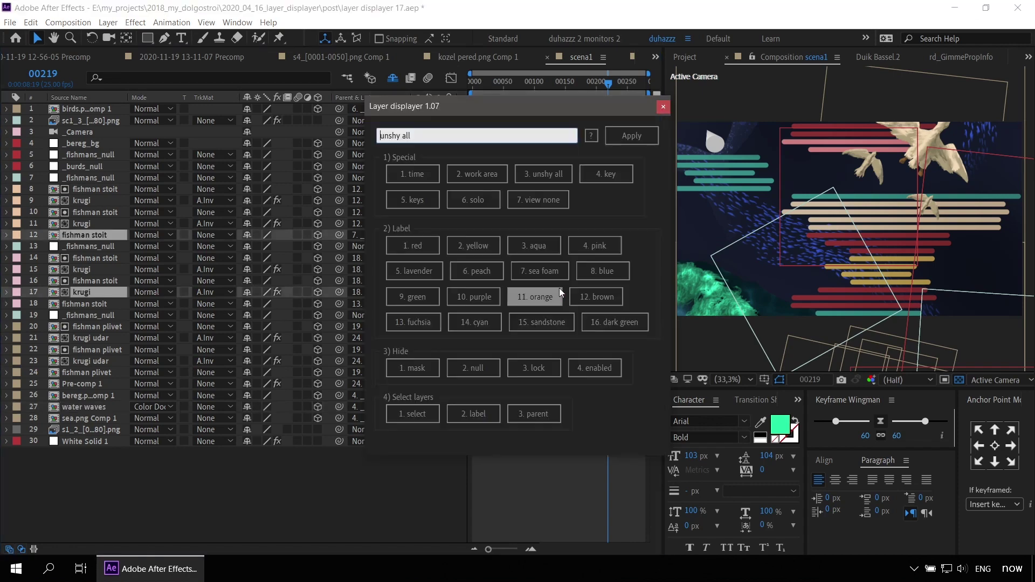
click(467, 415)
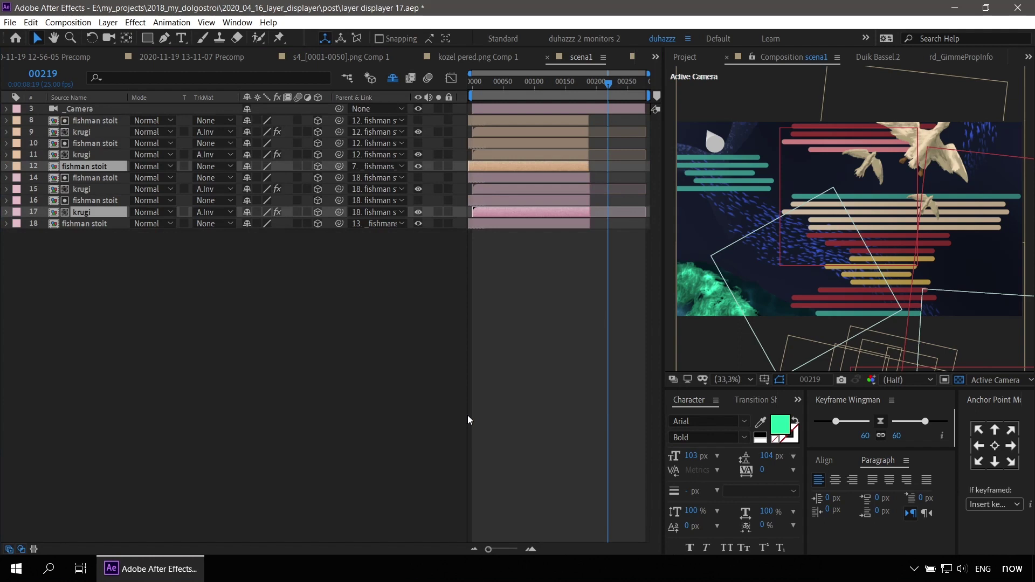
click(65, 257)
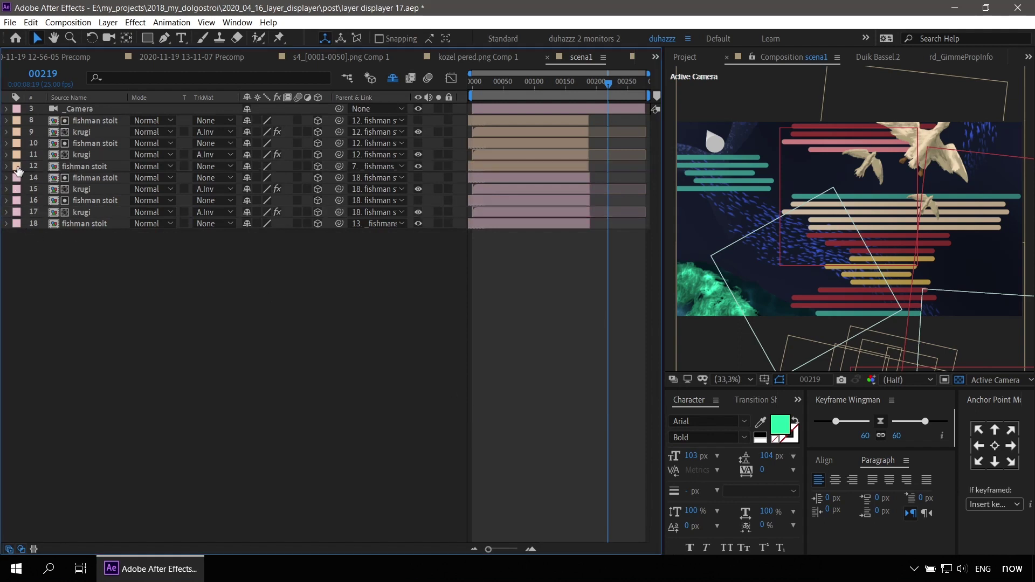
Step: Inspect the label colours of layers 12 and 17 without changing them (layer 17 stays Pink)
click(18, 167)
click(328, 367)
click(17, 212)
click(257, 313)
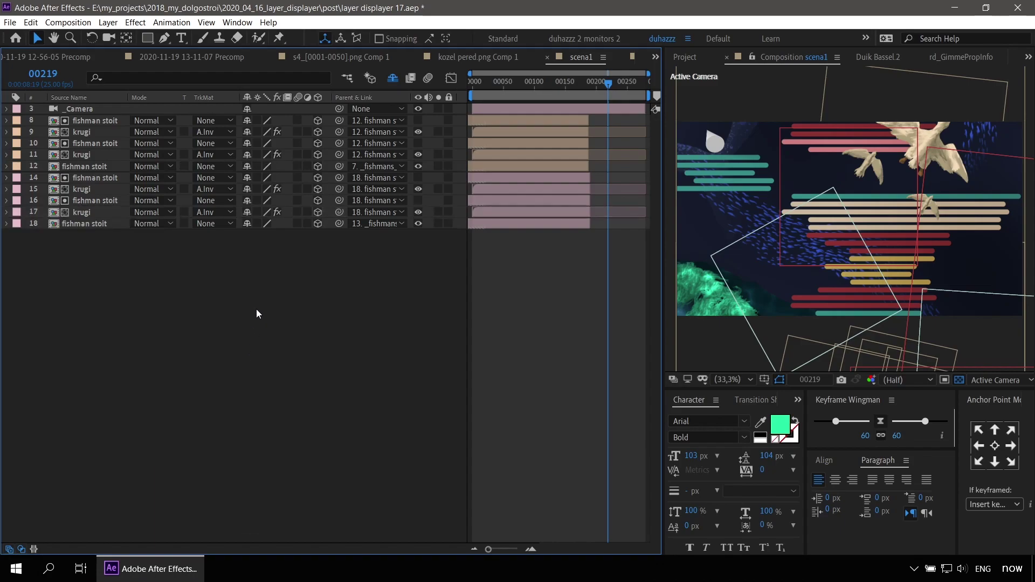